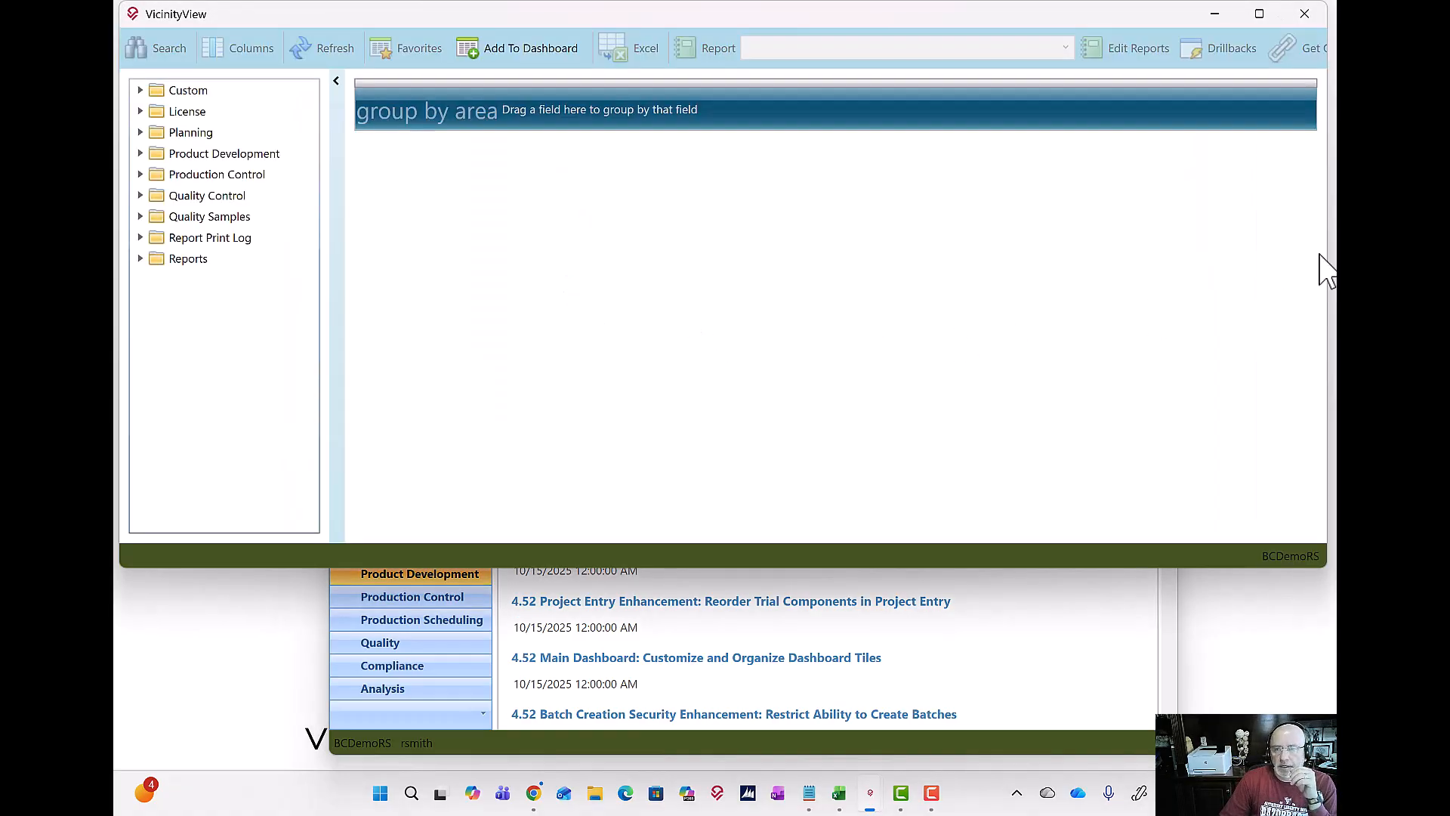
Step: Reposition and resize the VicinityView window, and open the Batches view under Production Control > Open
{"action": "left_click_drag", "start_coordinate": [1319, 283], "coordinate": [1239, 294]}
{"action": "left_click_drag", "start_coordinate": [751, 23], "coordinate": [799, 124]}
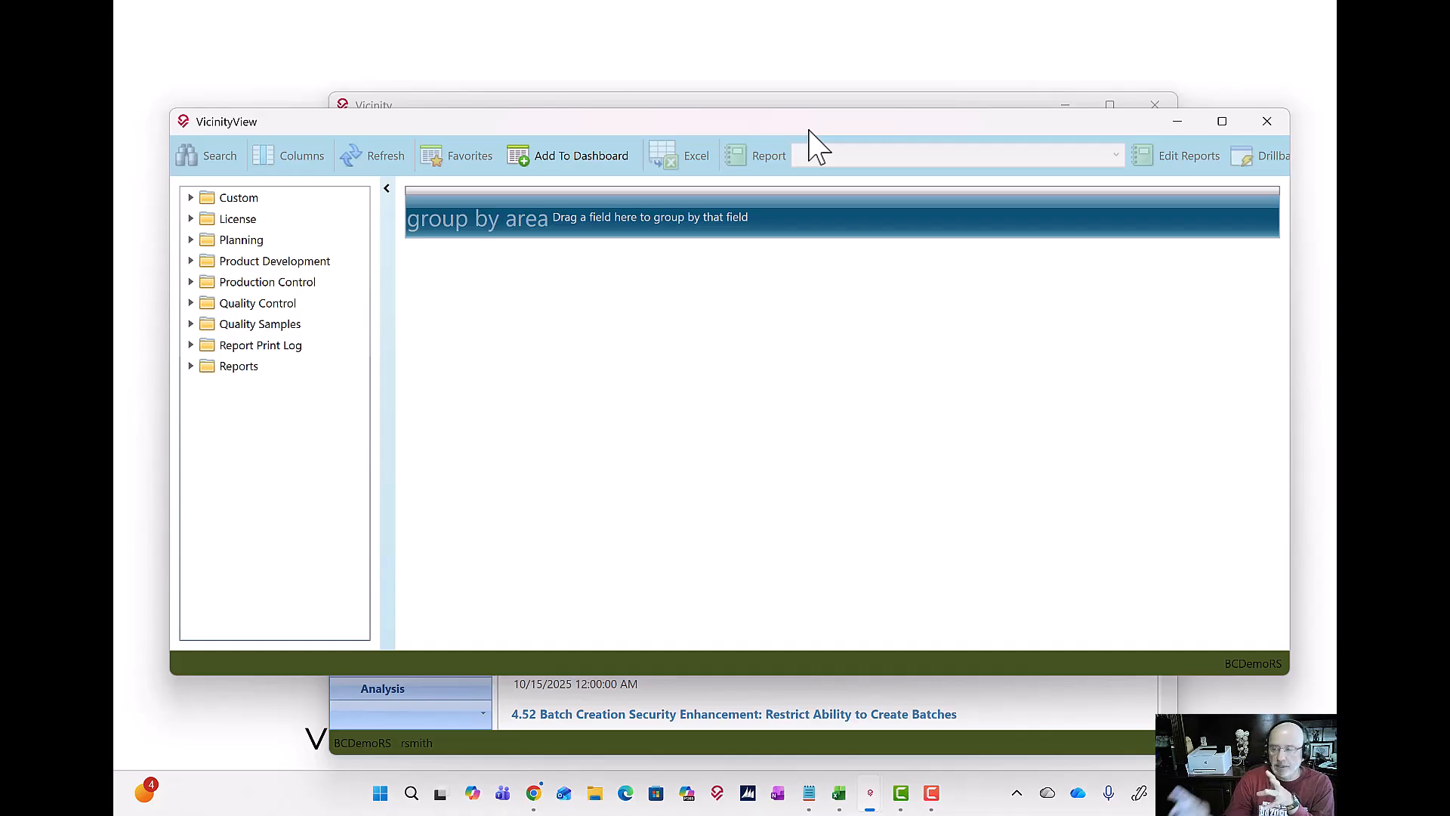
{"action": "left_click", "coordinate": [192, 282]}
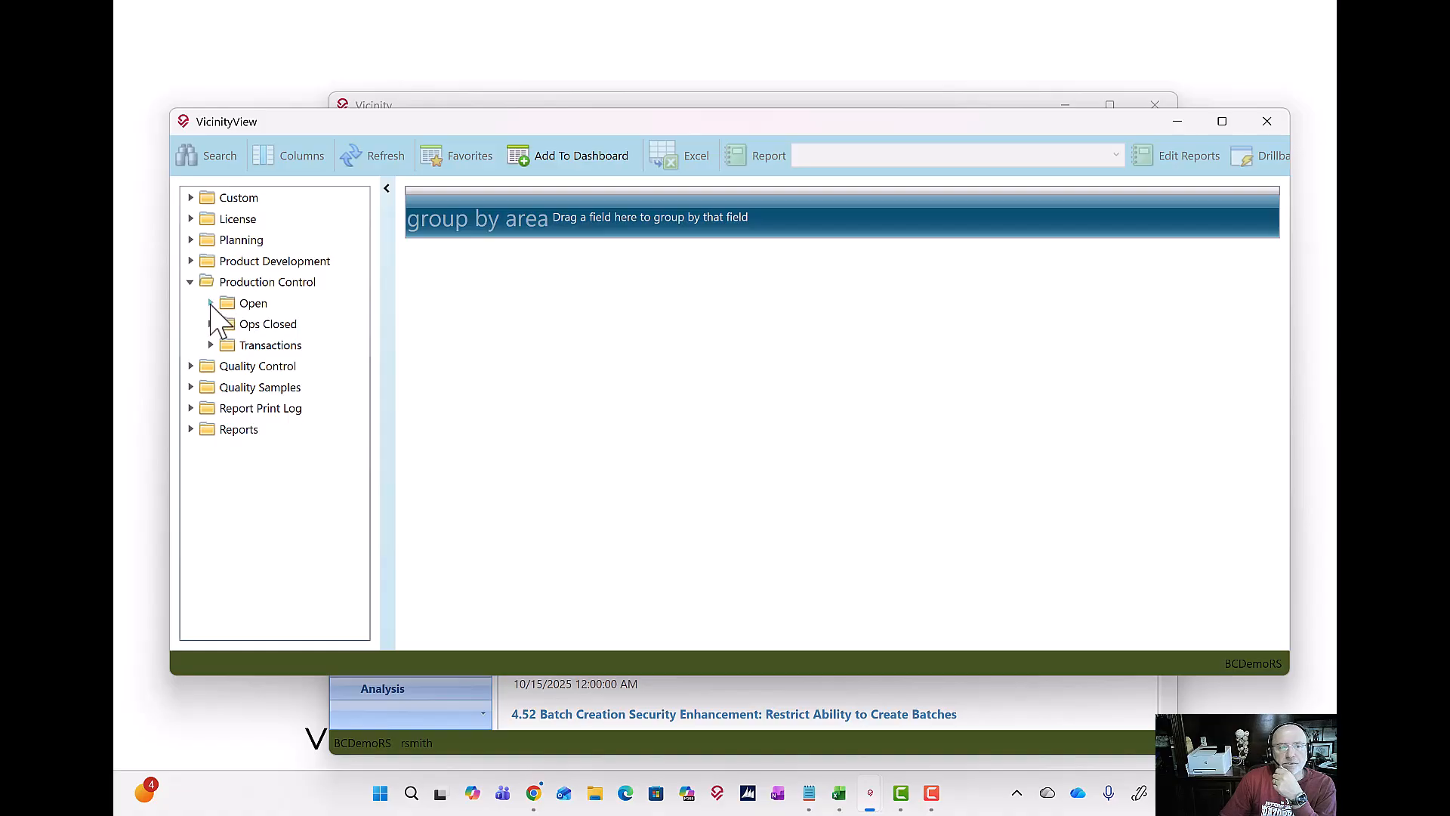
{"action": "left_click", "coordinate": [212, 303]}
{"action": "left_click", "coordinate": [277, 556]}
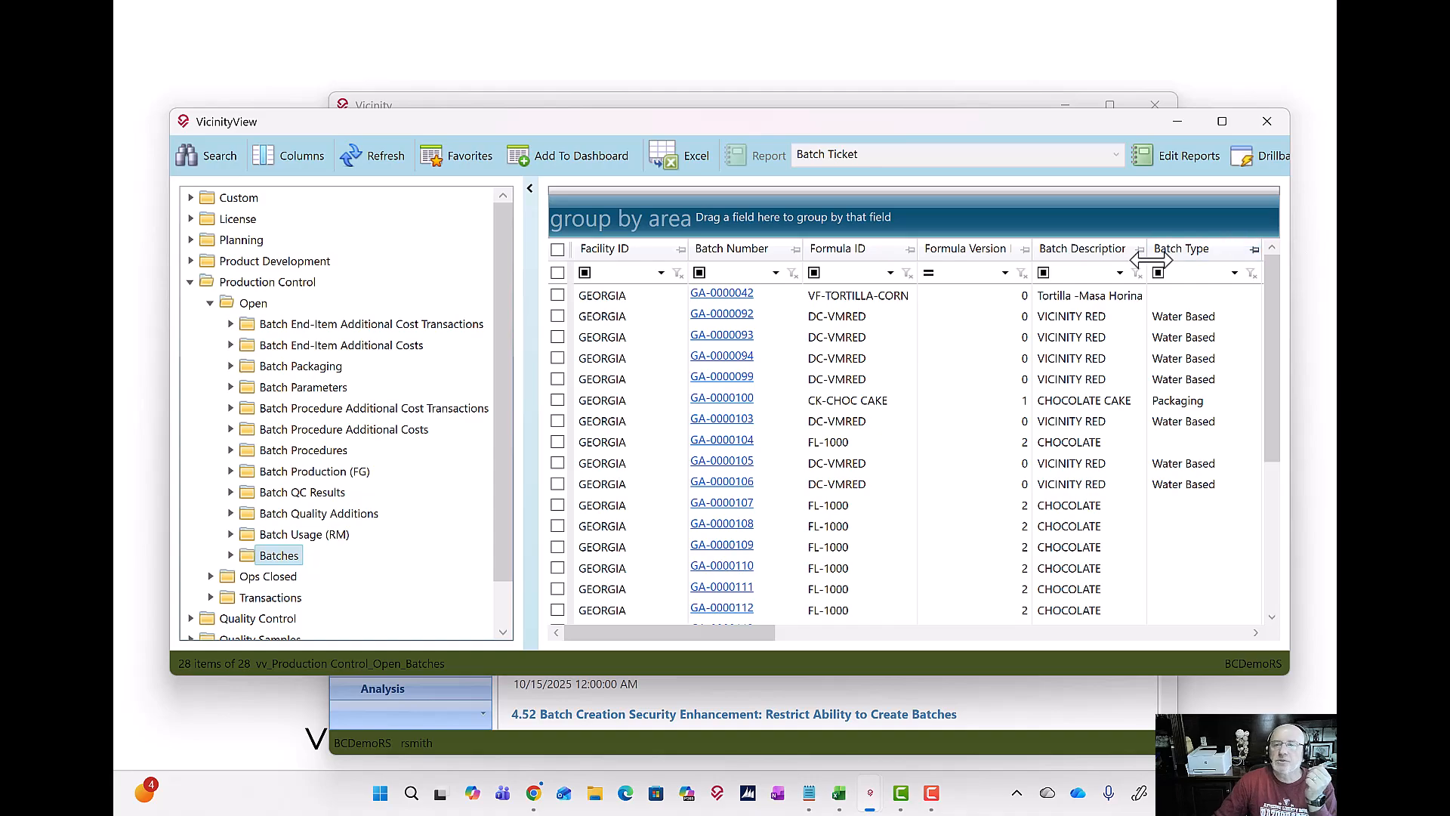
Step: Widen the window to reach the OData link option and copy the Batches view's OData URL to the clipboard
{"action": "left_click_drag", "start_coordinate": [1289, 221], "coordinate": [1323, 223]}
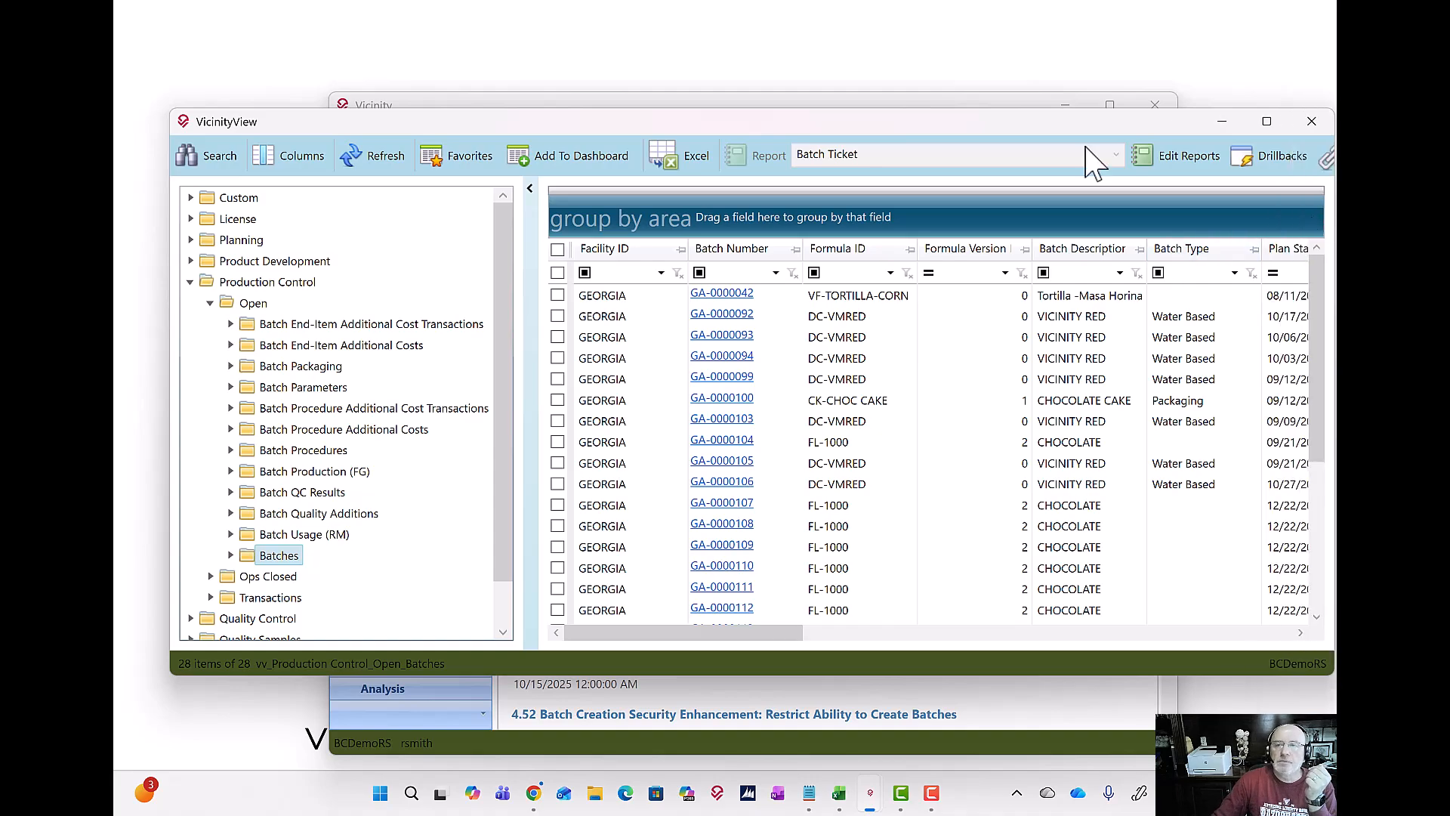
{"action": "left_click_drag", "start_coordinate": [1023, 130], "coordinate": [955, 148]}
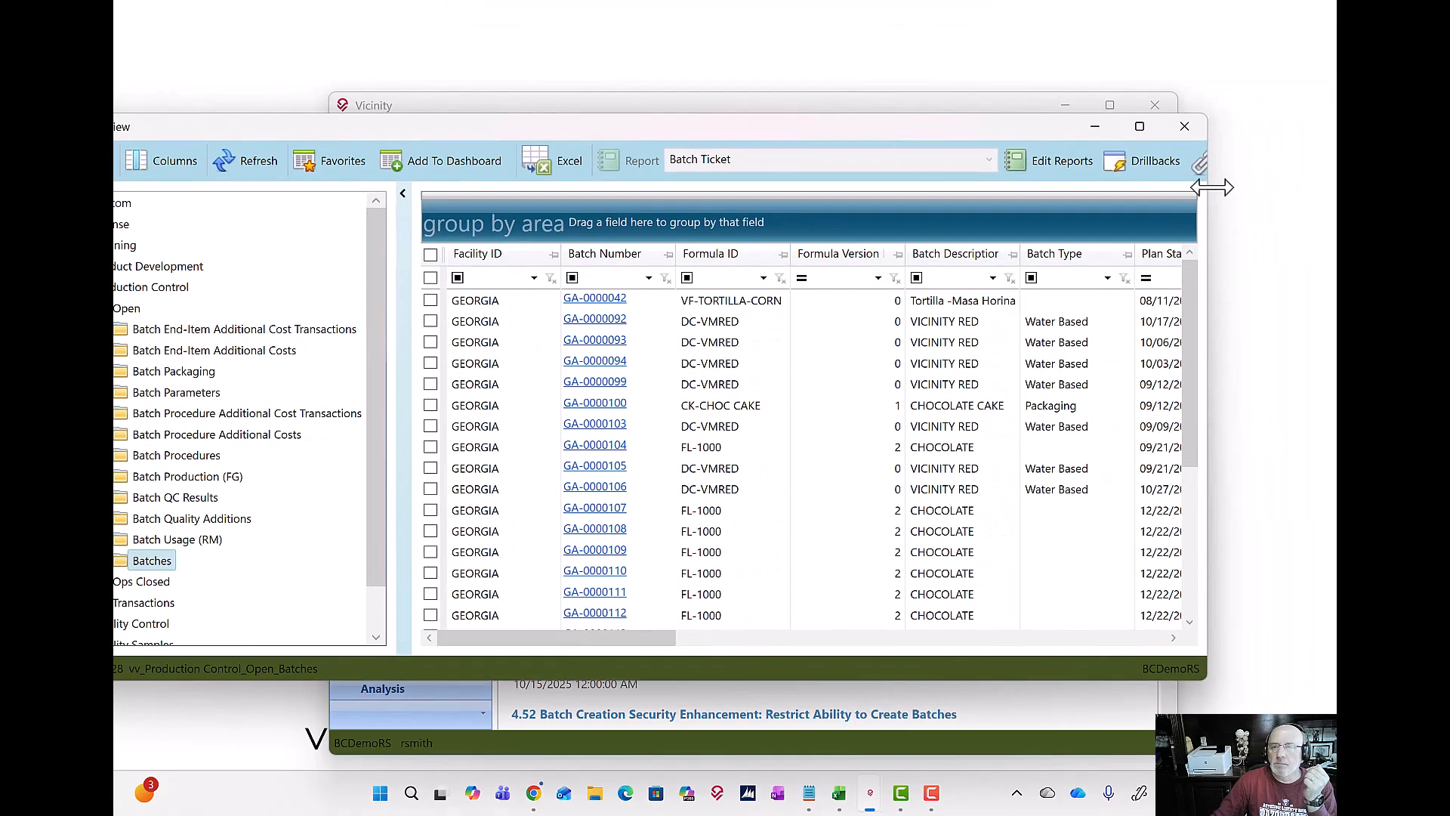
{"action": "left_click_drag", "start_coordinate": [1205, 194], "coordinate": [1323, 199]}
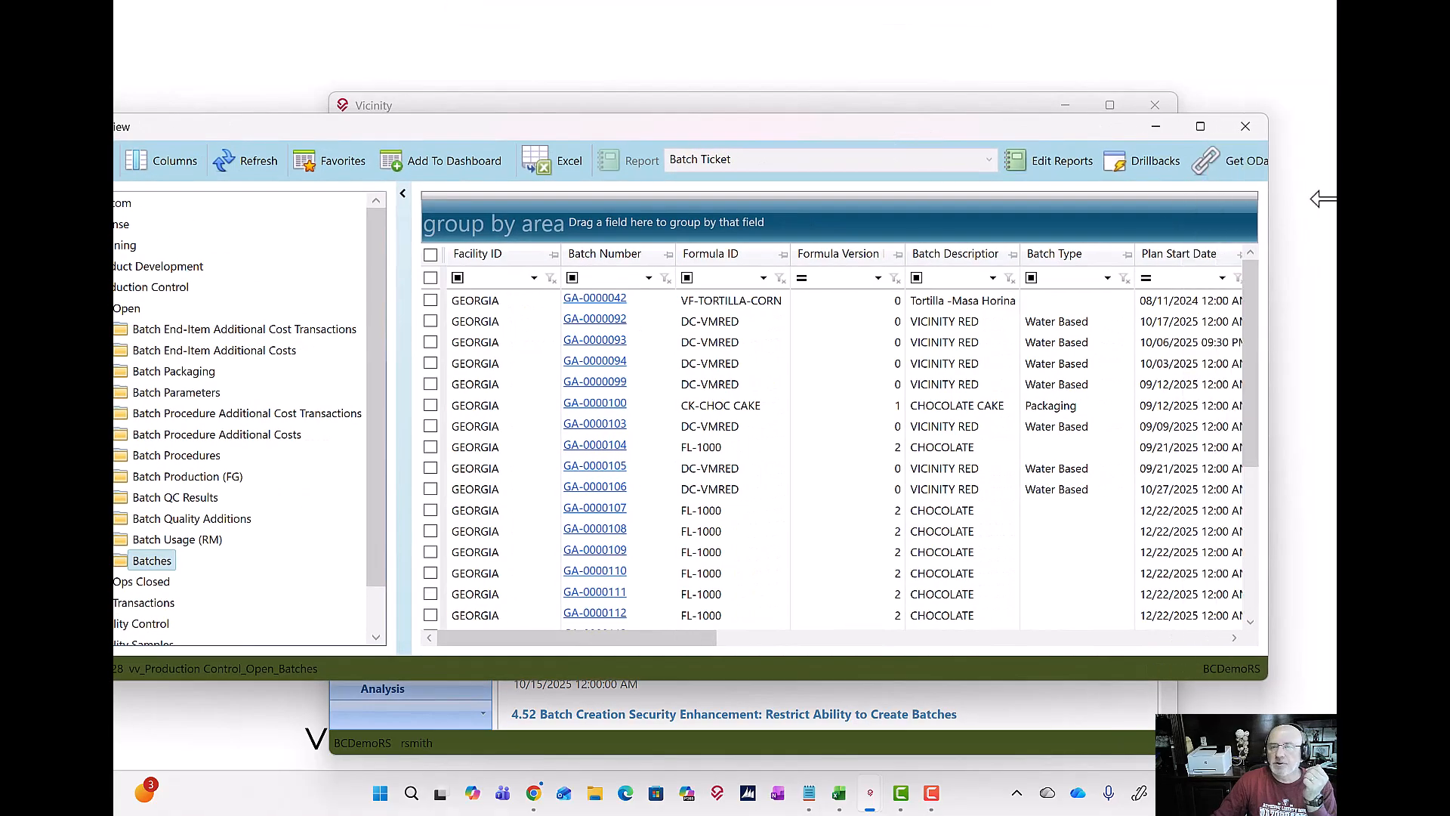
{"action": "left_click", "coordinate": [1256, 178]}
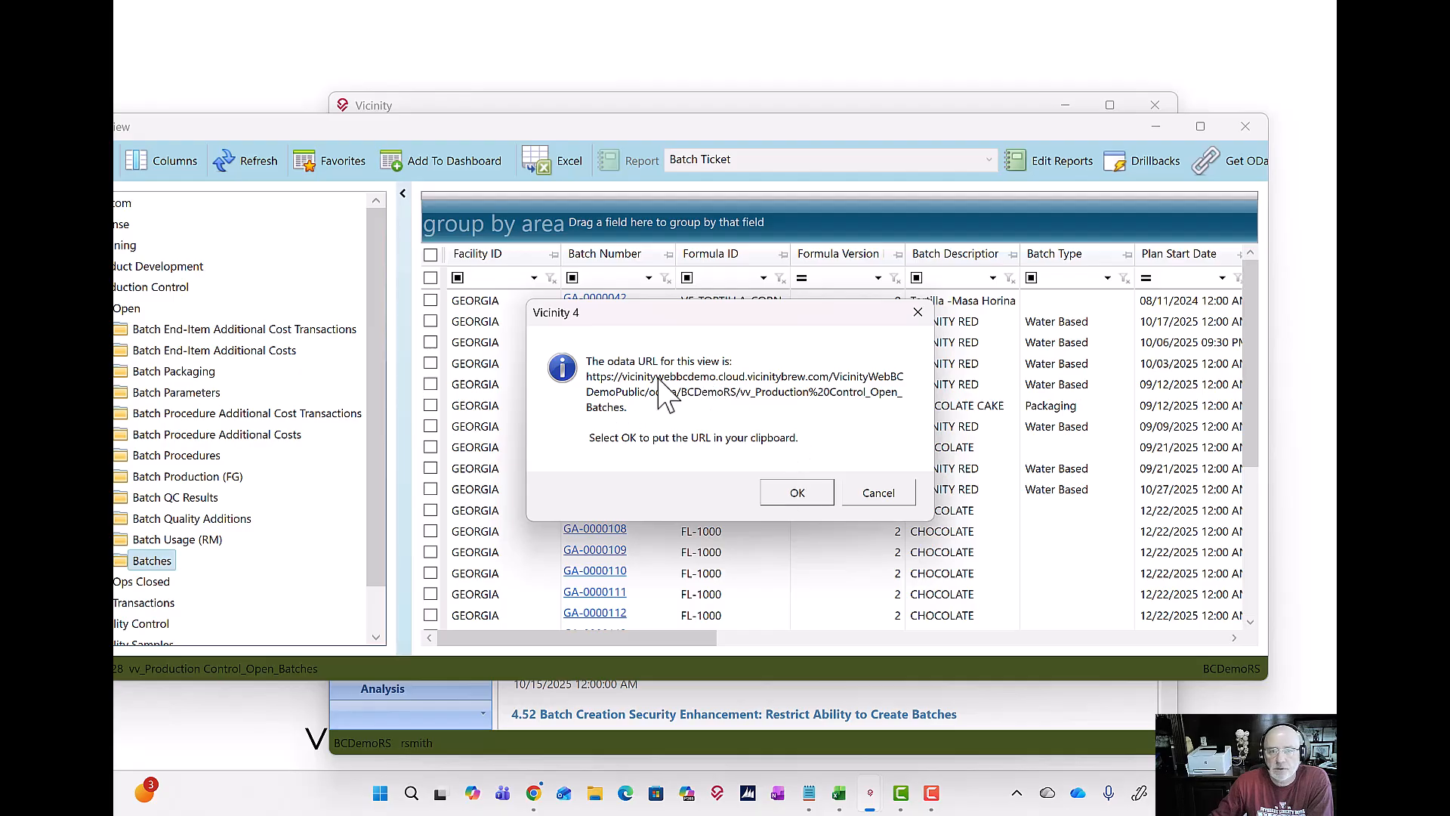
{"action": "left_click", "coordinate": [797, 493]}
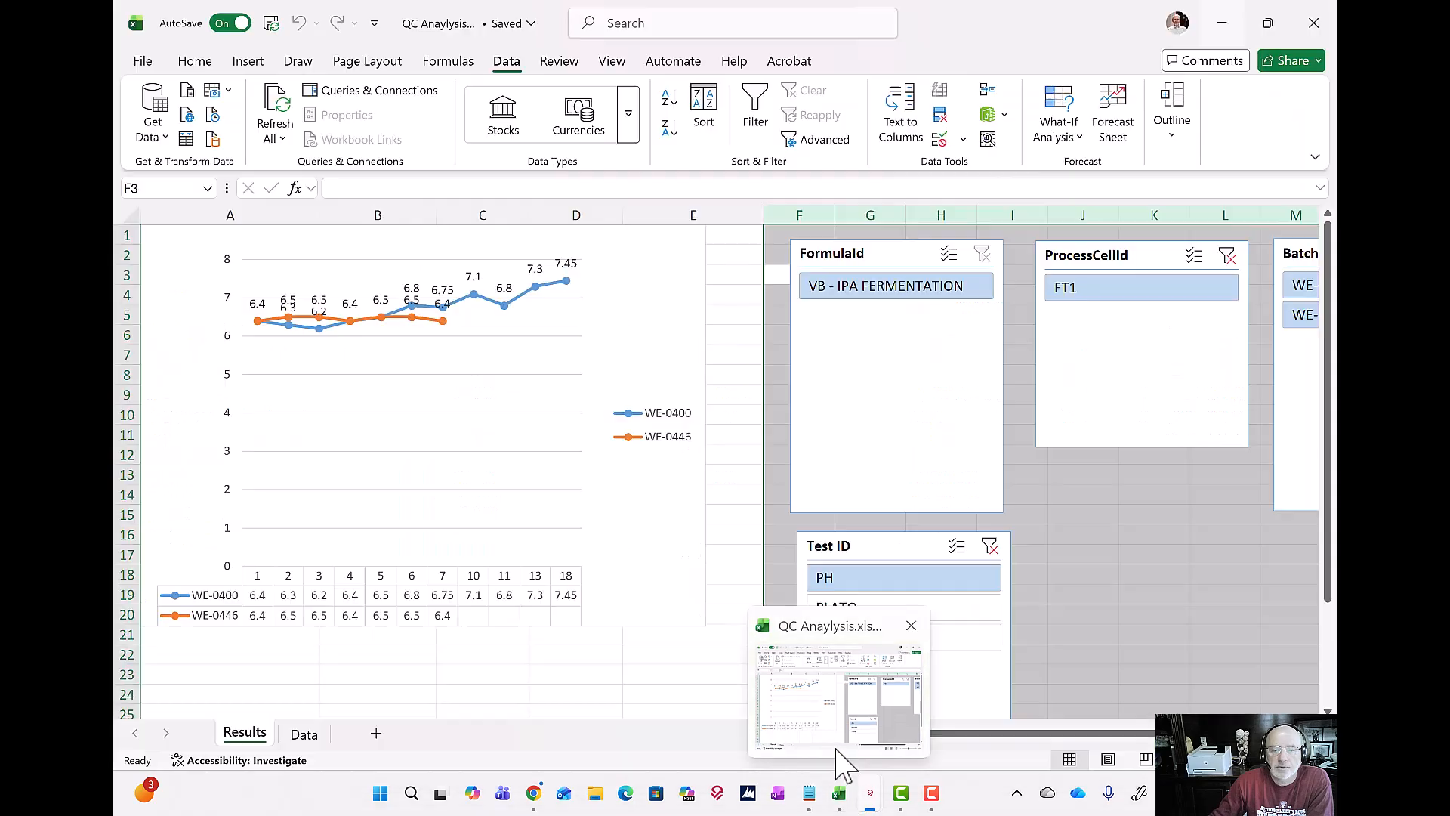
Step: Switch to Excel and create a new blank workbook
{"action": "left_click", "coordinate": [835, 755]}
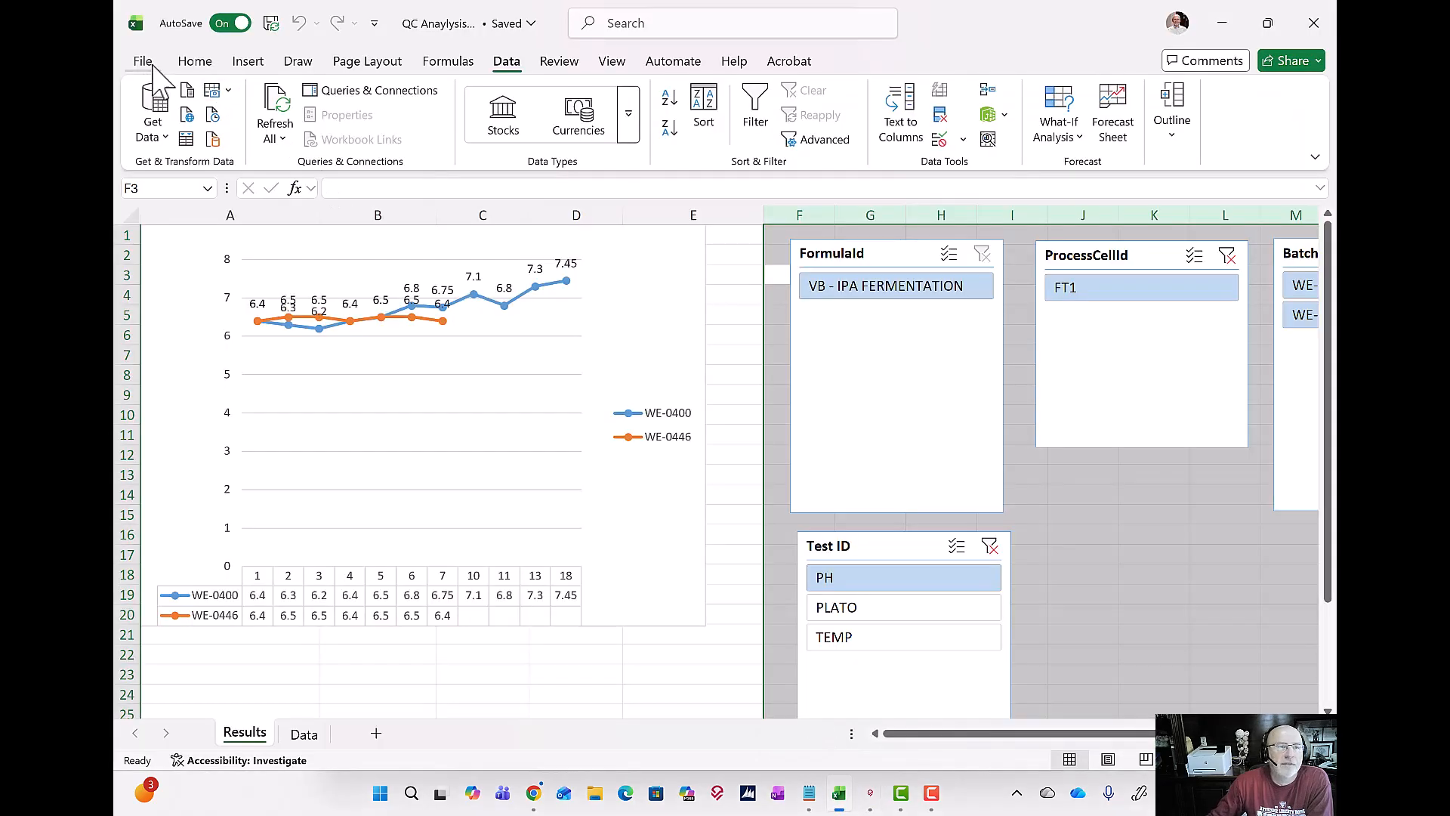
{"action": "left_click", "coordinate": [144, 60]}
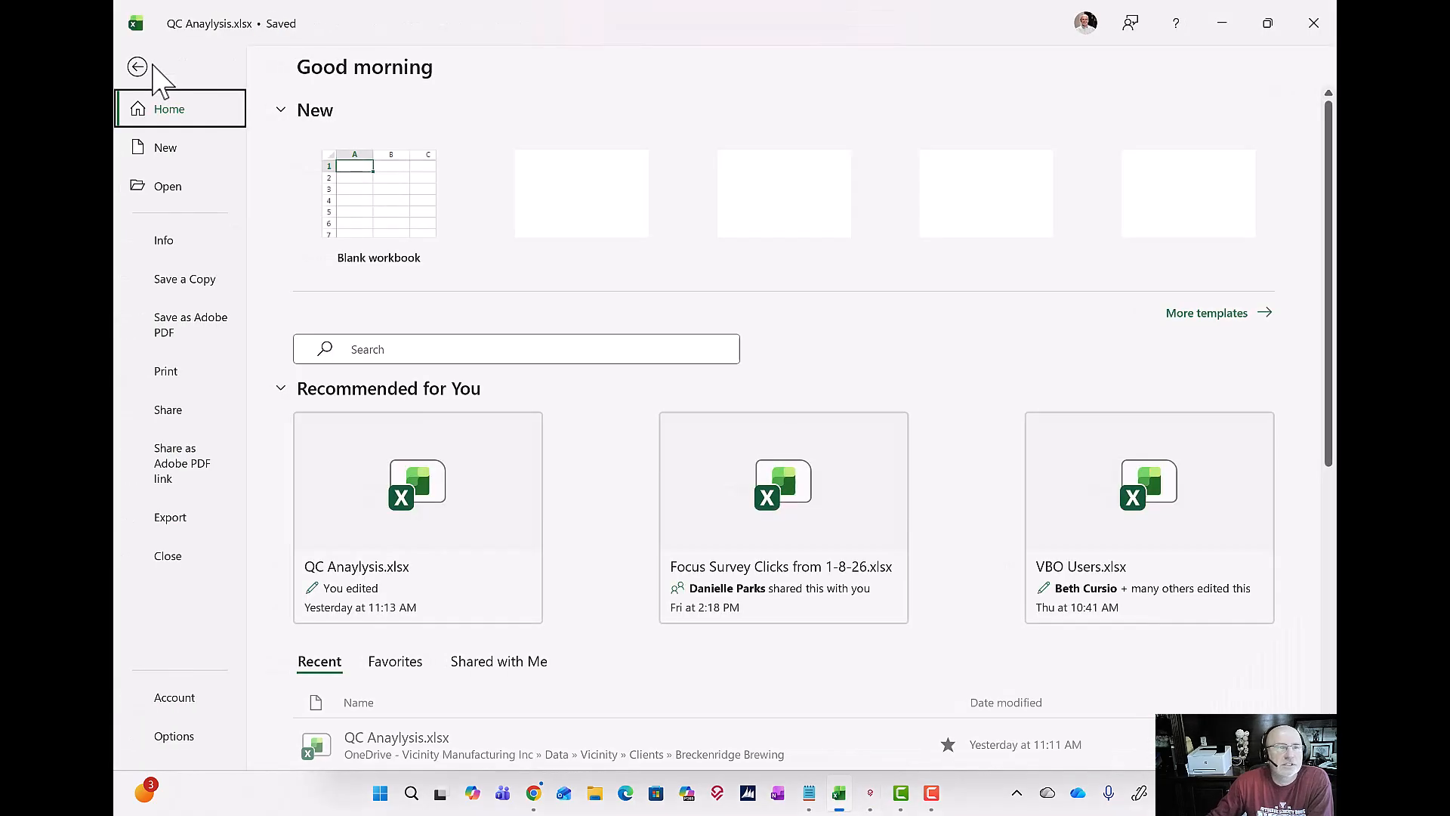
{"action": "left_click", "coordinate": [175, 149]}
{"action": "left_click", "coordinate": [321, 190]}
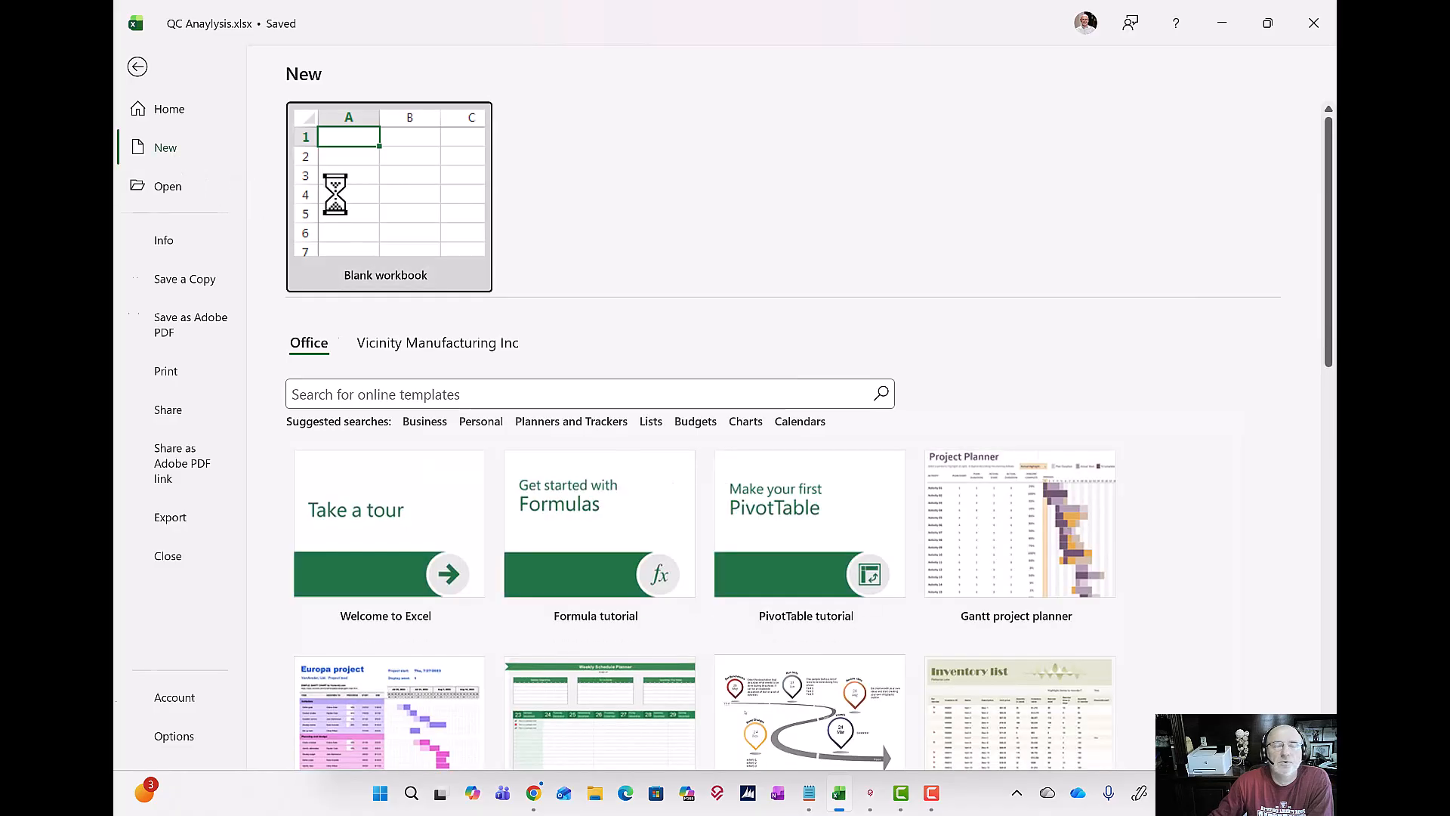
Step: Import data from an OData feed using the copied Batches URL and load it into the workbook
{"action": "left_click", "coordinate": [506, 62]}
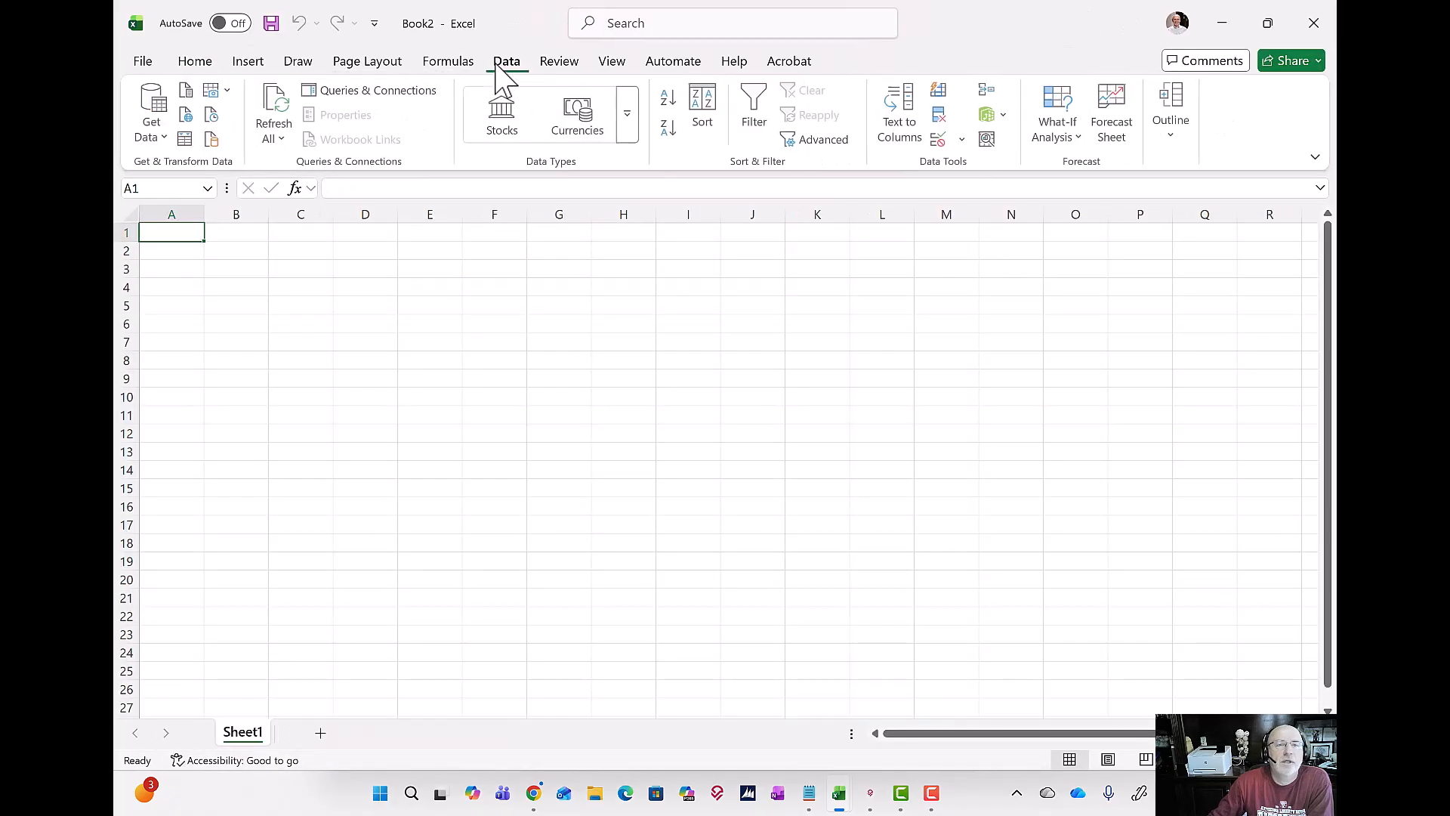
{"action": "left_click", "coordinate": [152, 130]}
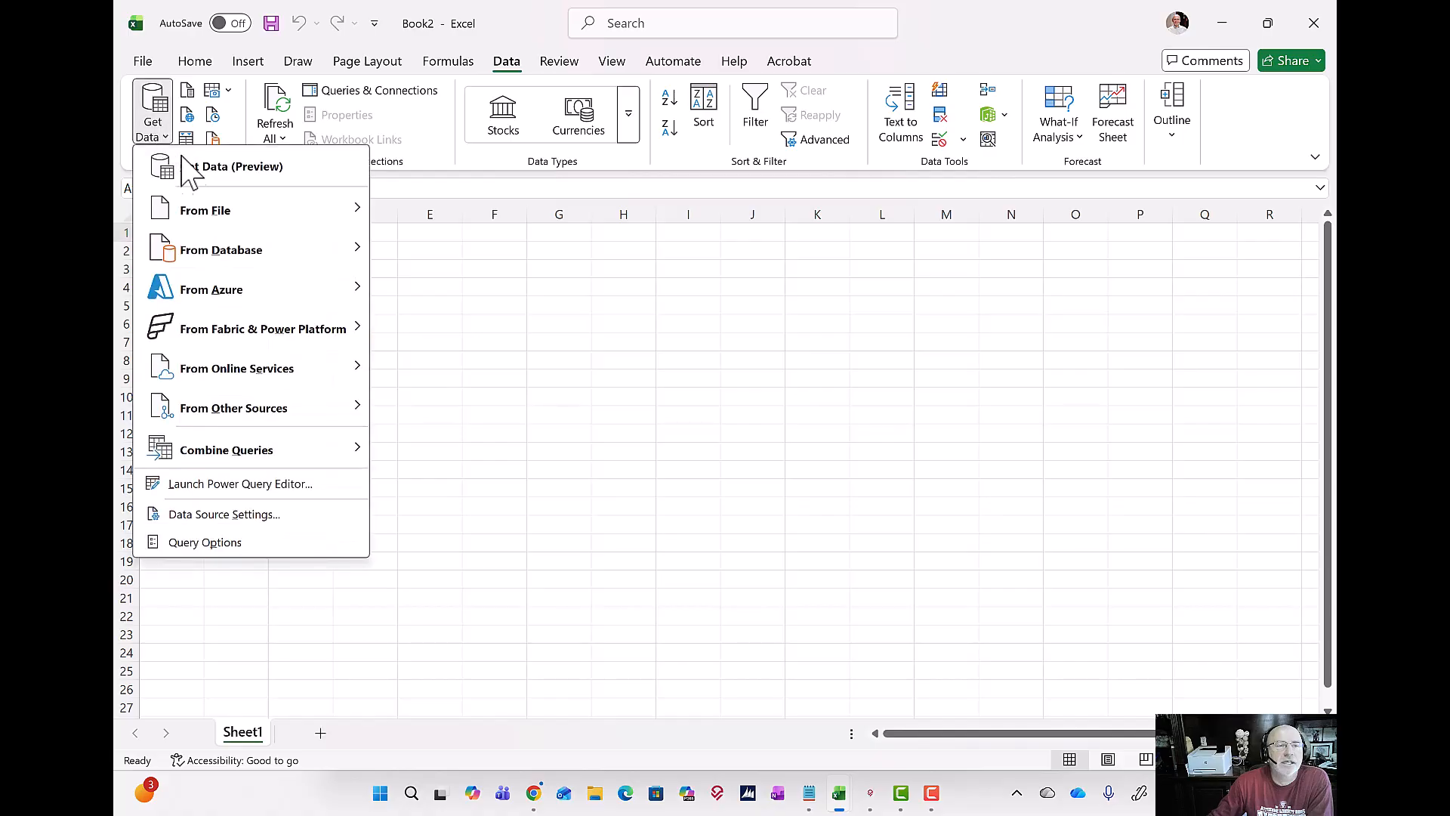
{"action": "mouse_move", "coordinate": [208, 408]}
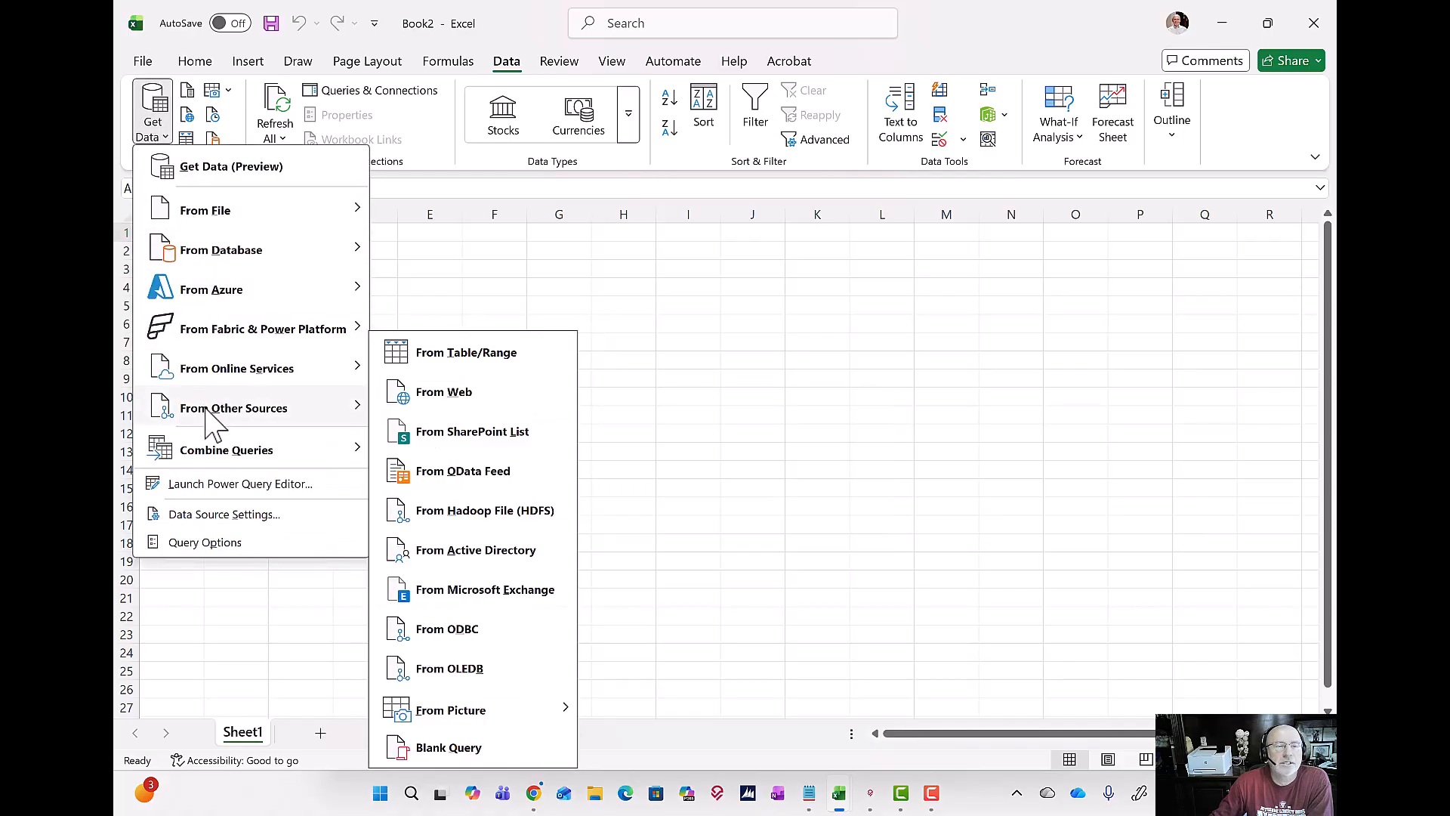
{"action": "left_click", "coordinate": [453, 477]}
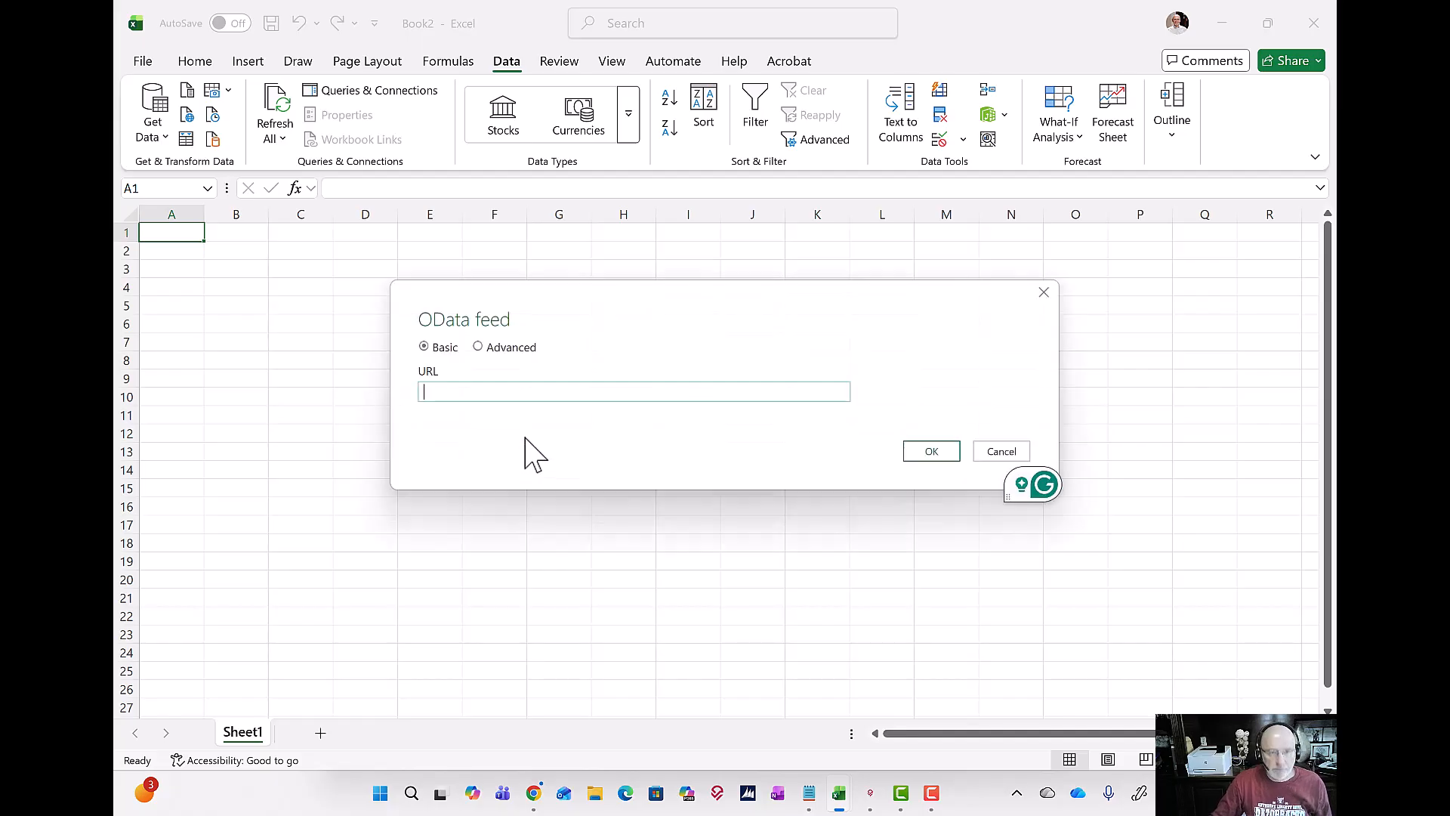
{"action": "key", "text": "ctrl+v"}
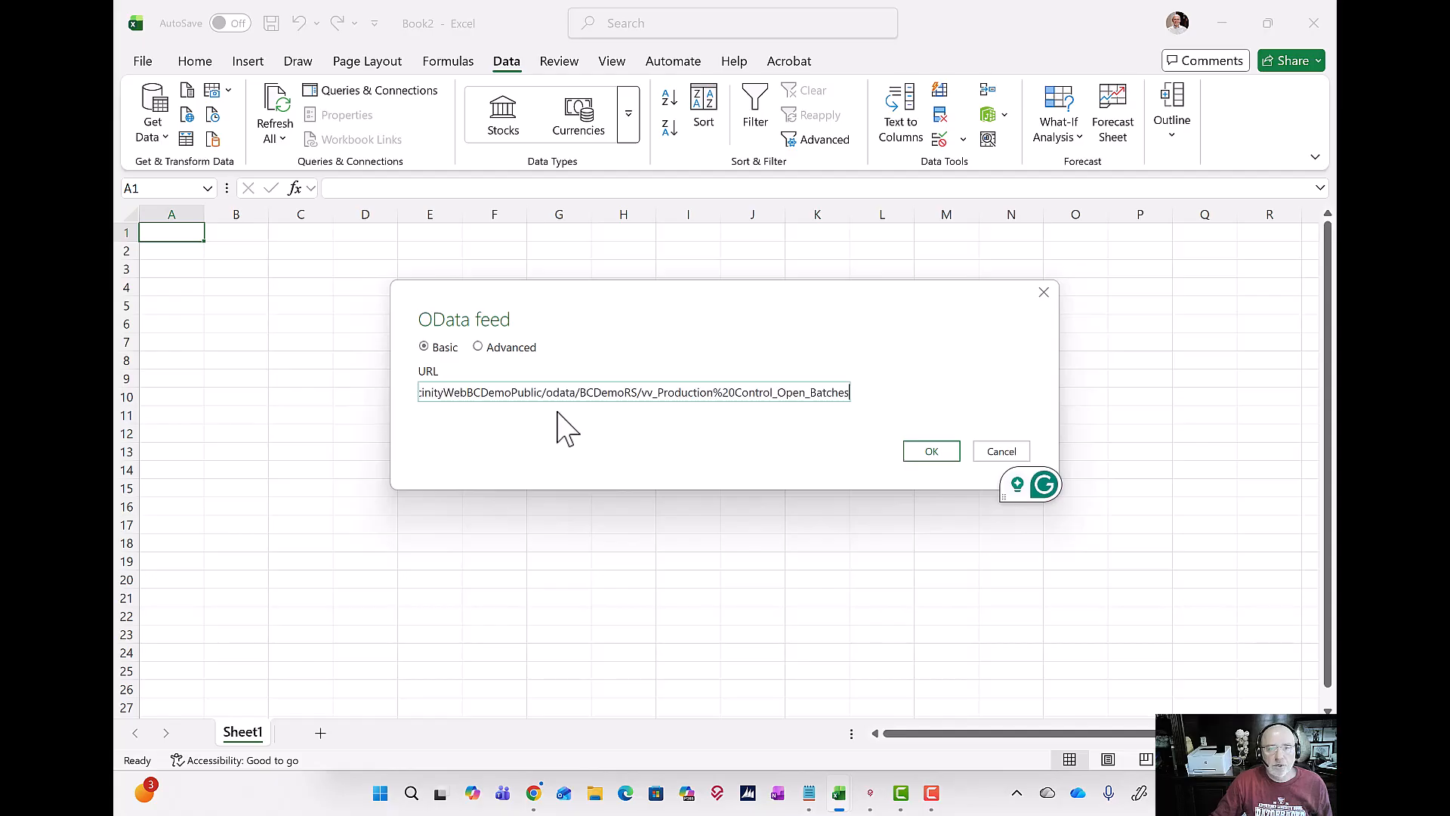
{"action": "left_click", "coordinate": [945, 456]}
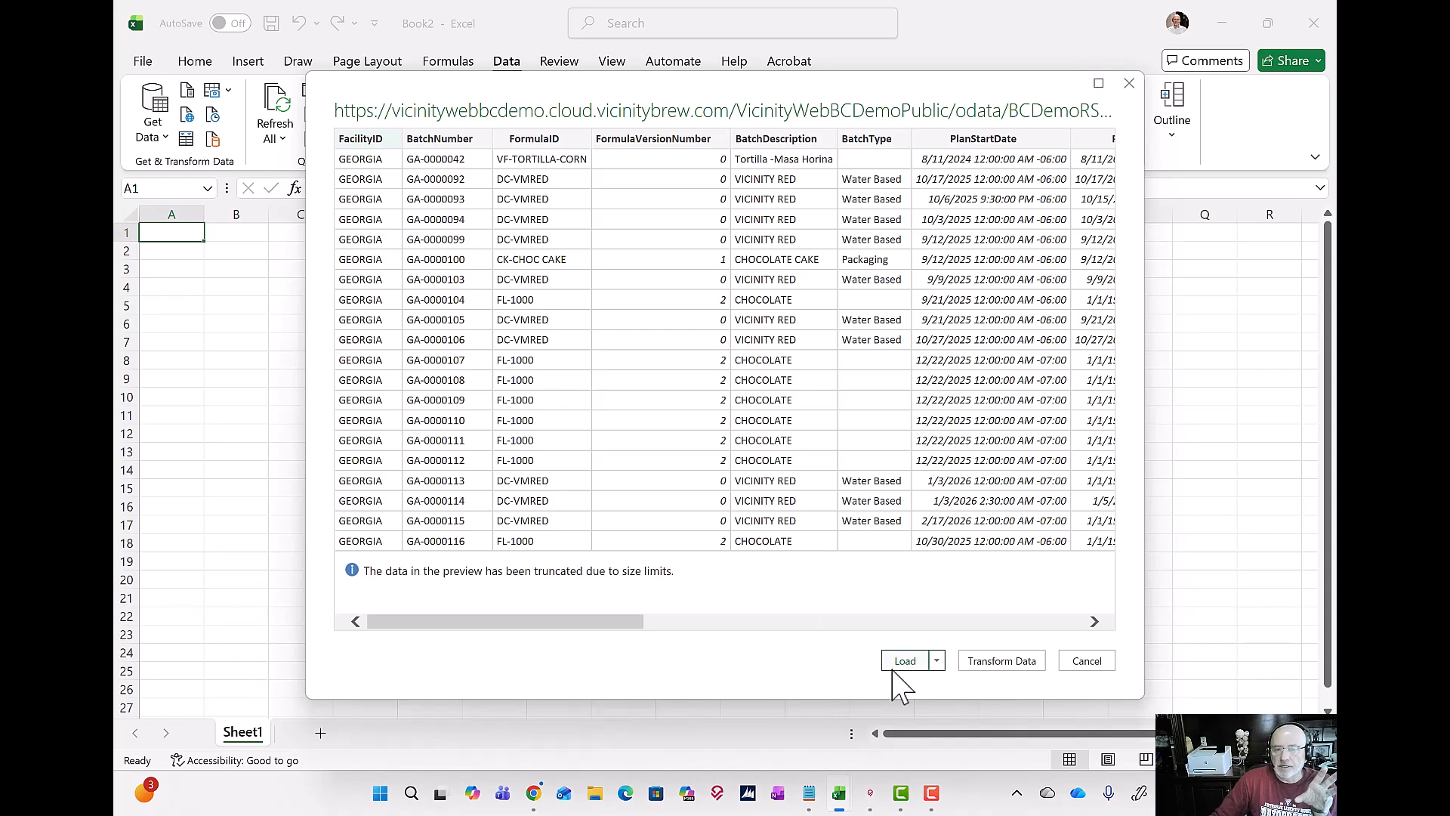
{"action": "left_click", "coordinate": [904, 662]}
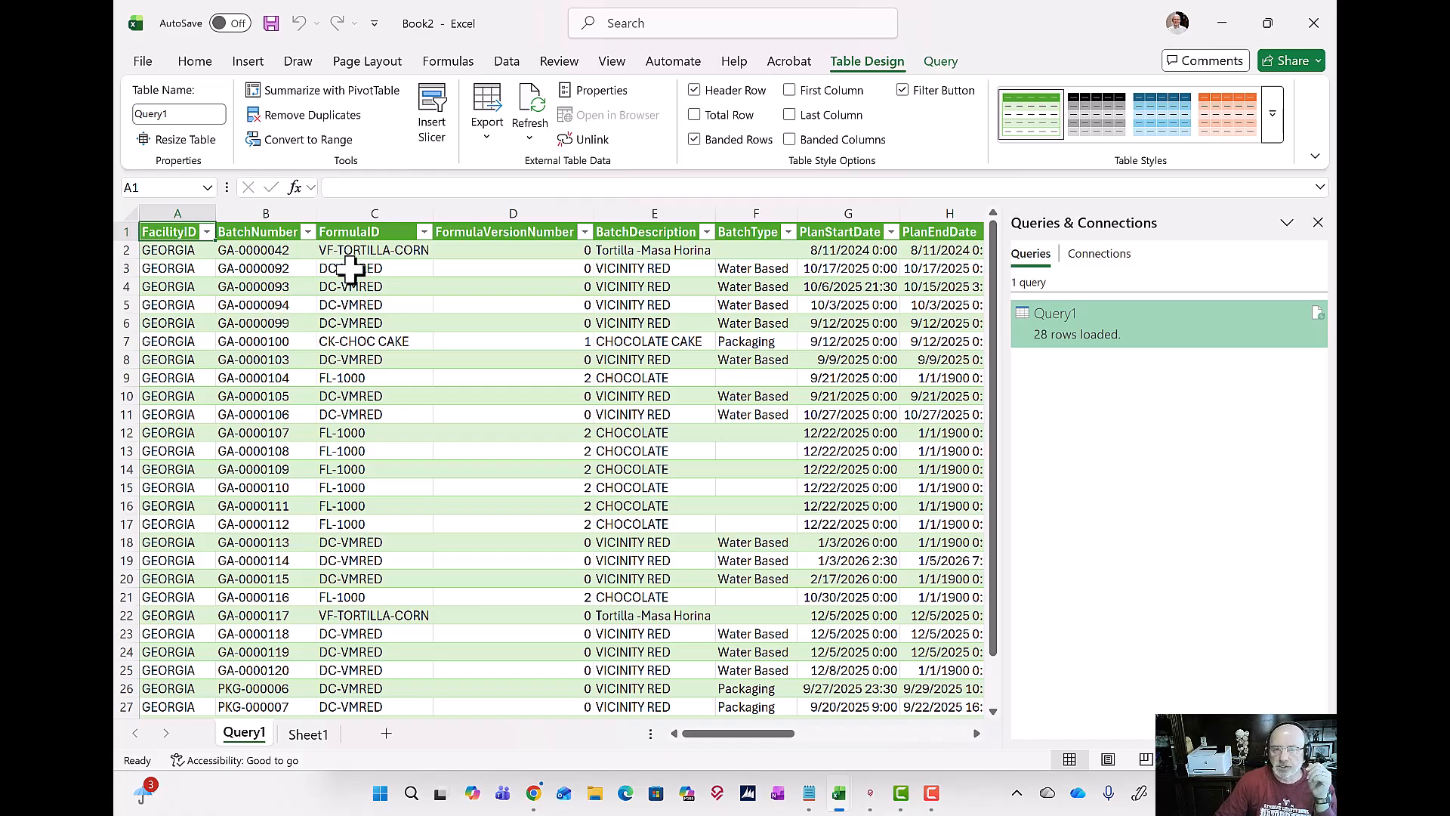
Step: Minimize both Excel workbooks and switch to the 4.53 Release Guide document in Chrome
{"action": "left_click", "coordinate": [1222, 23]}
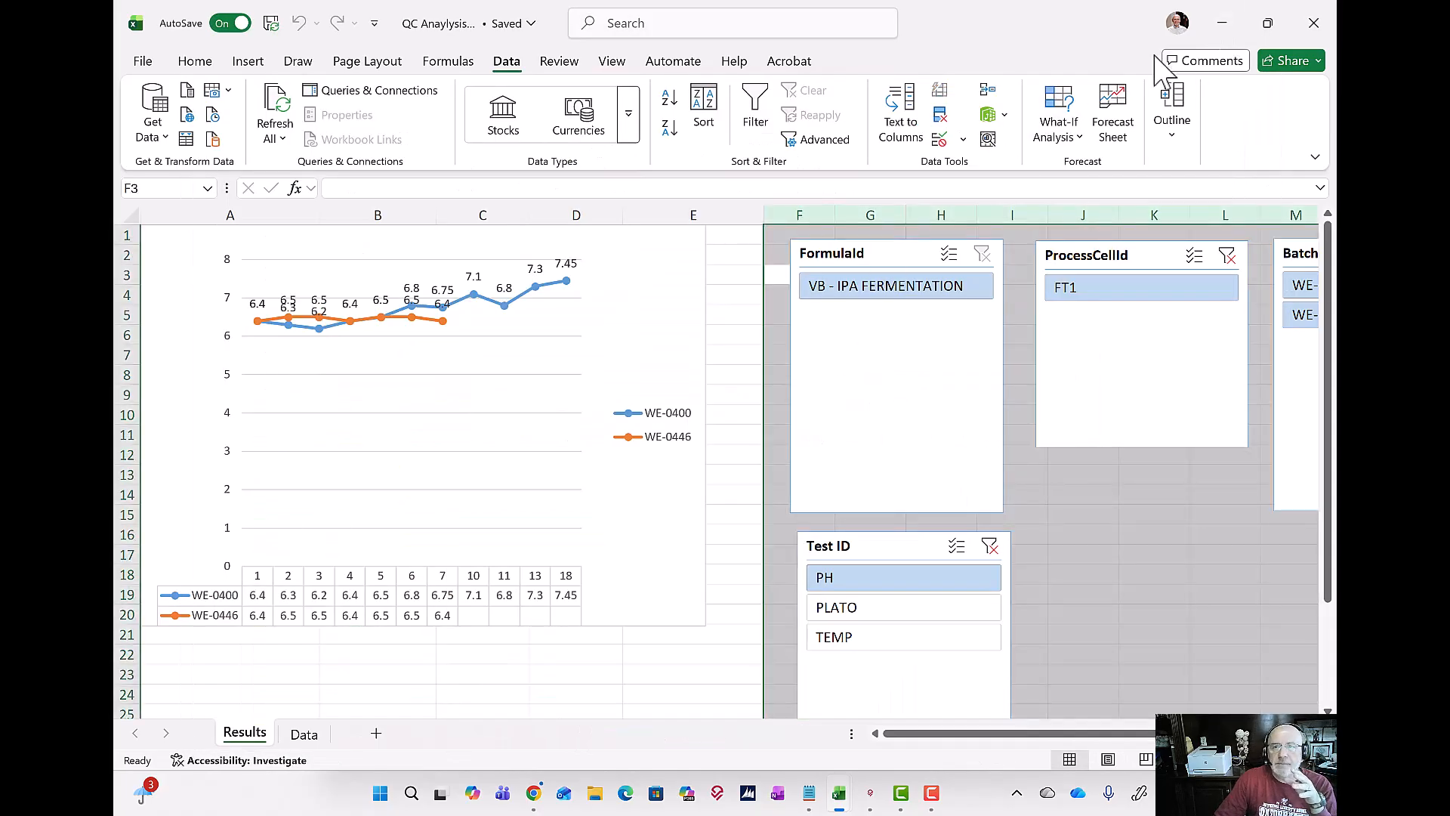
{"action": "left_click", "coordinate": [1223, 34]}
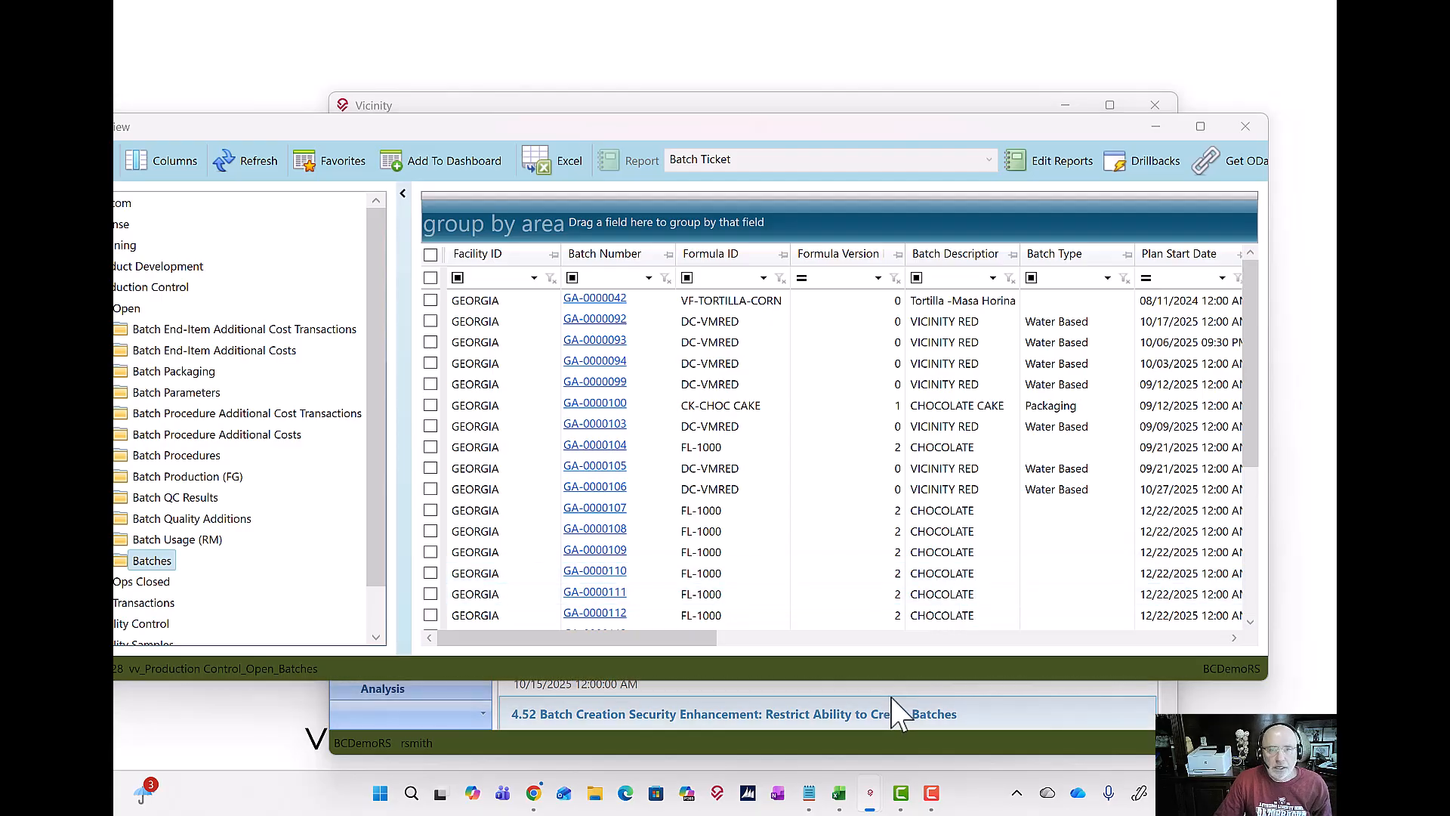
{"action": "key", "text": "alt+Tab"}
{"action": "key", "text": "Tab"}
{"action": "key", "text": "Tab"}
{"action": "key", "text": "Tab"}
{"action": "key", "text": "Tab"}
{"action": "key", "text": "Tab"}
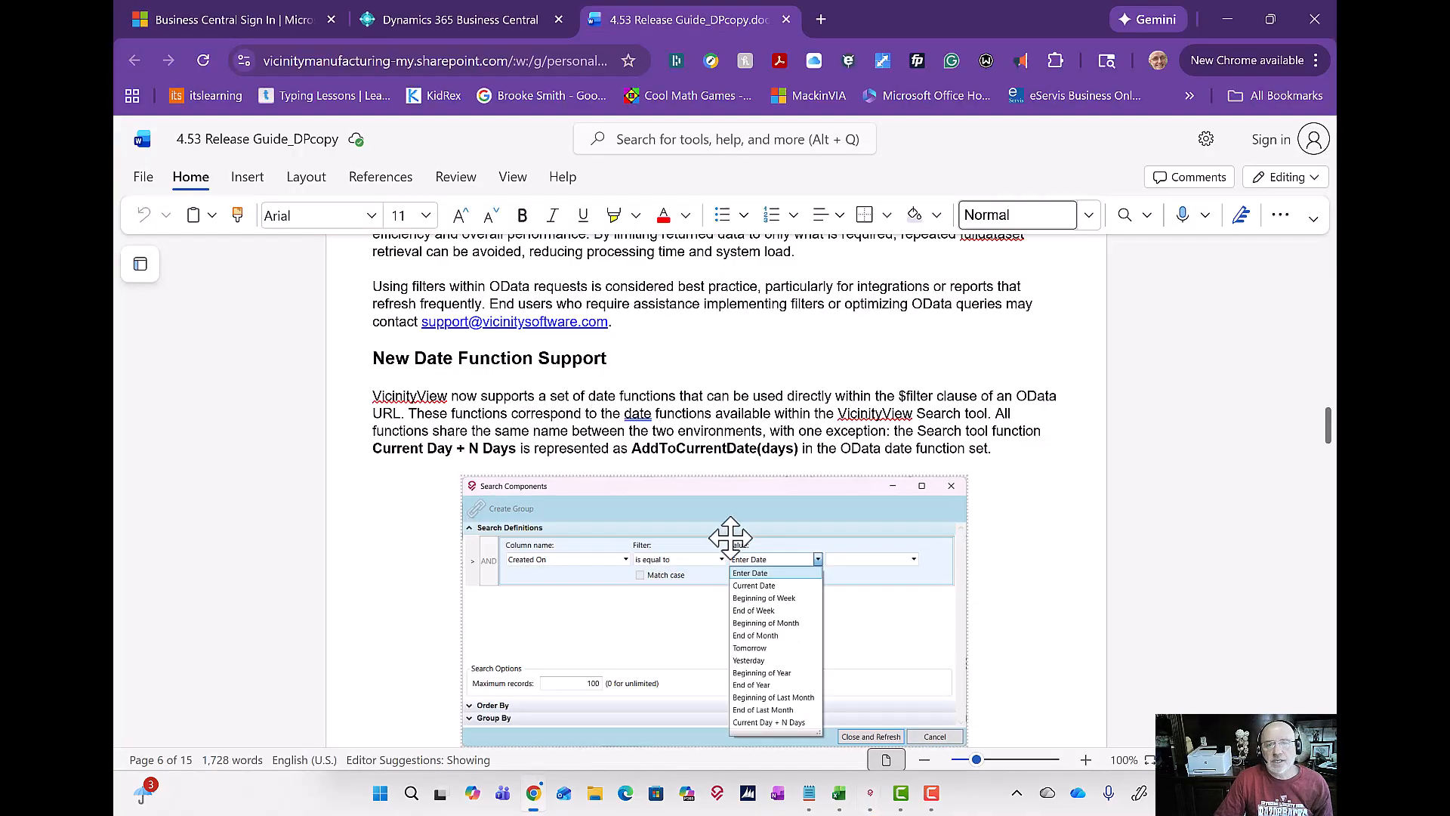
Step: Read the section on expanded OData date filter support and highlight the CurrentDate OData filter example
{"action": "scroll", "coordinate": [709, 464], "scroll_direction": "up", "scroll_amount": 3}
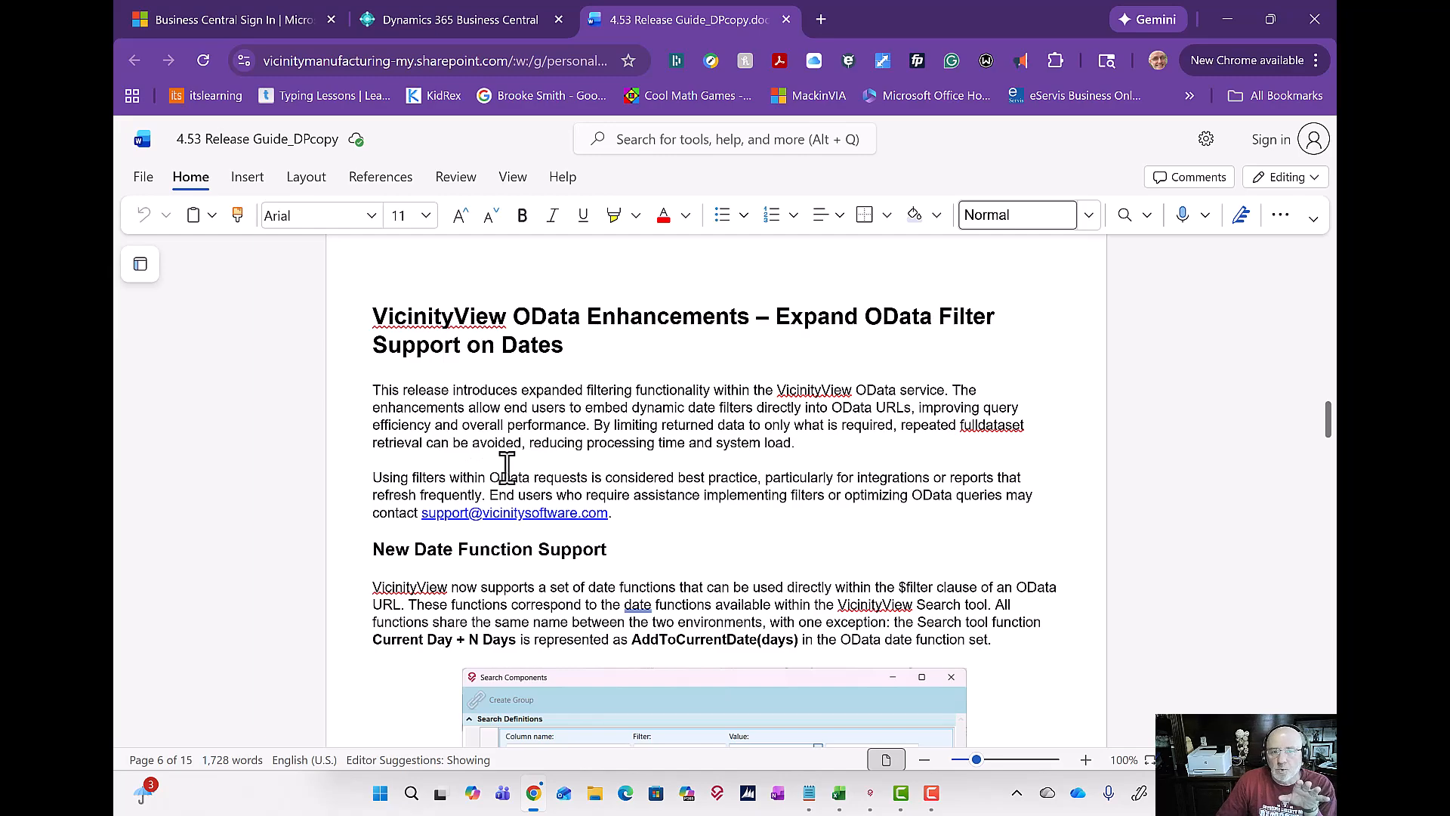
{"action": "scroll", "coordinate": [554, 457], "scroll_direction": "down", "scroll_amount": 1}
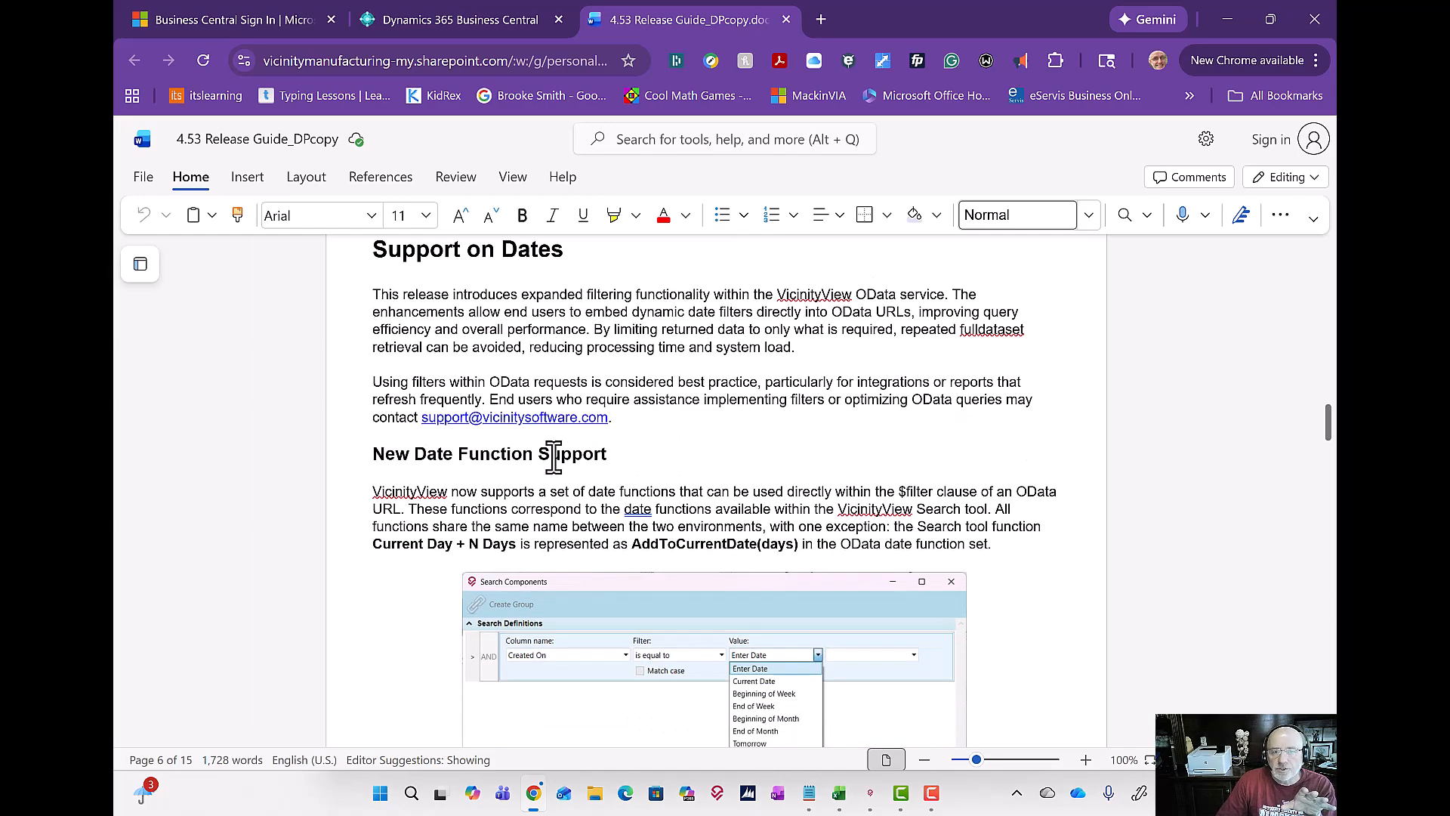
{"action": "scroll", "coordinate": [553, 457], "scroll_direction": "down", "scroll_amount": 8}
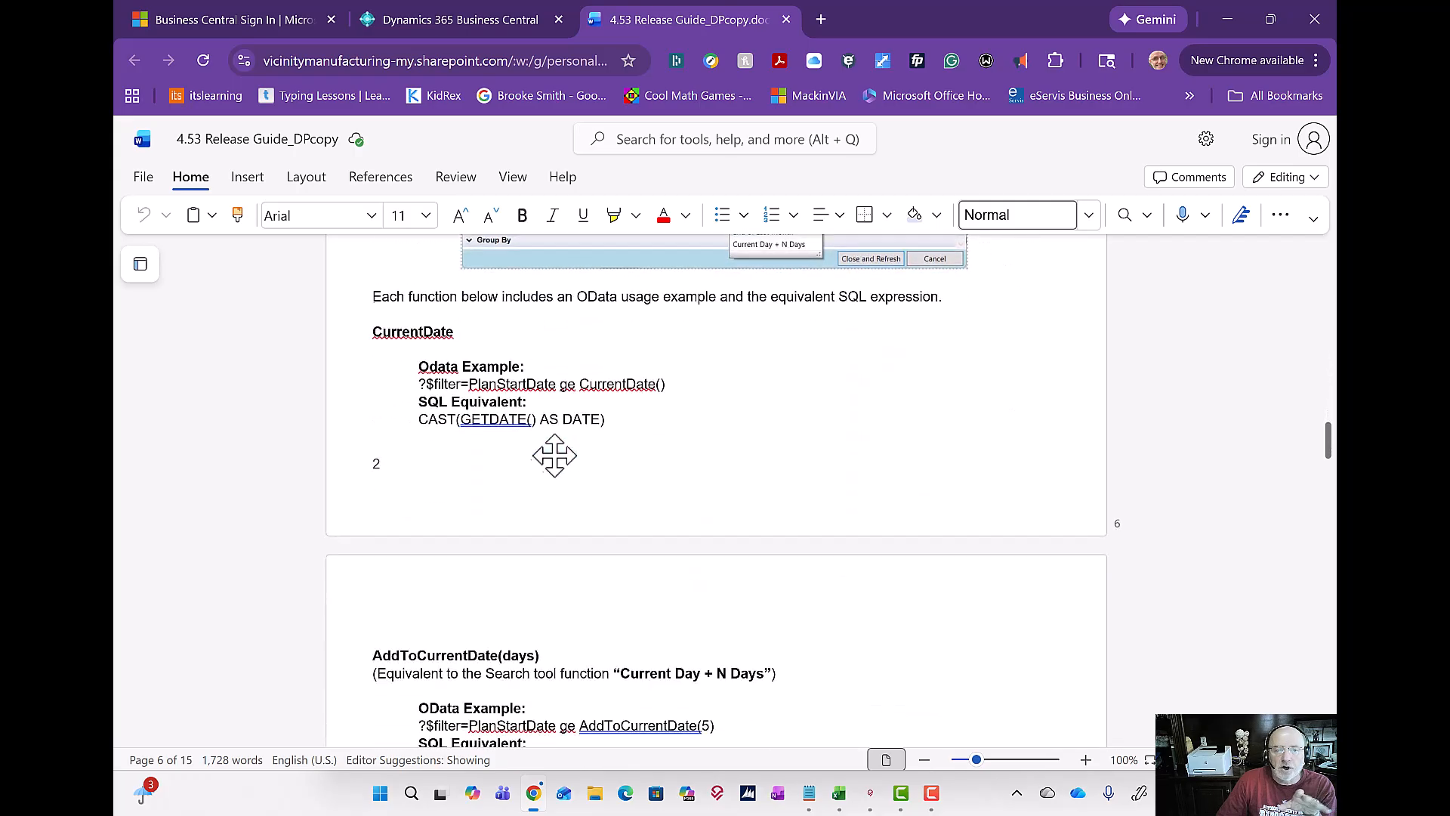
{"action": "left_click_drag", "start_coordinate": [418, 387], "coordinate": [670, 387]}
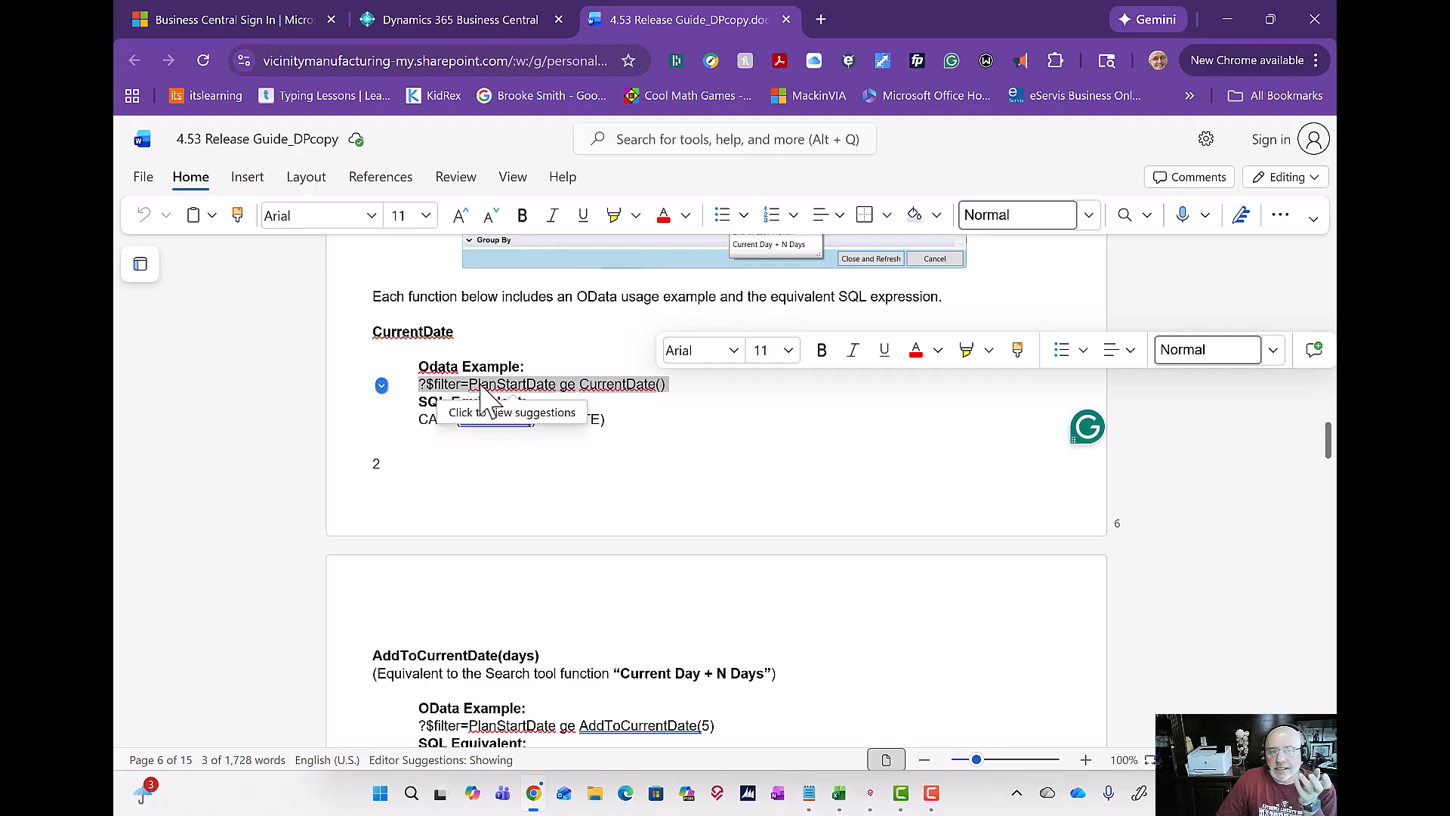
{"action": "left_click", "coordinate": [542, 386]}
{"action": "left_click", "coordinate": [692, 393]}
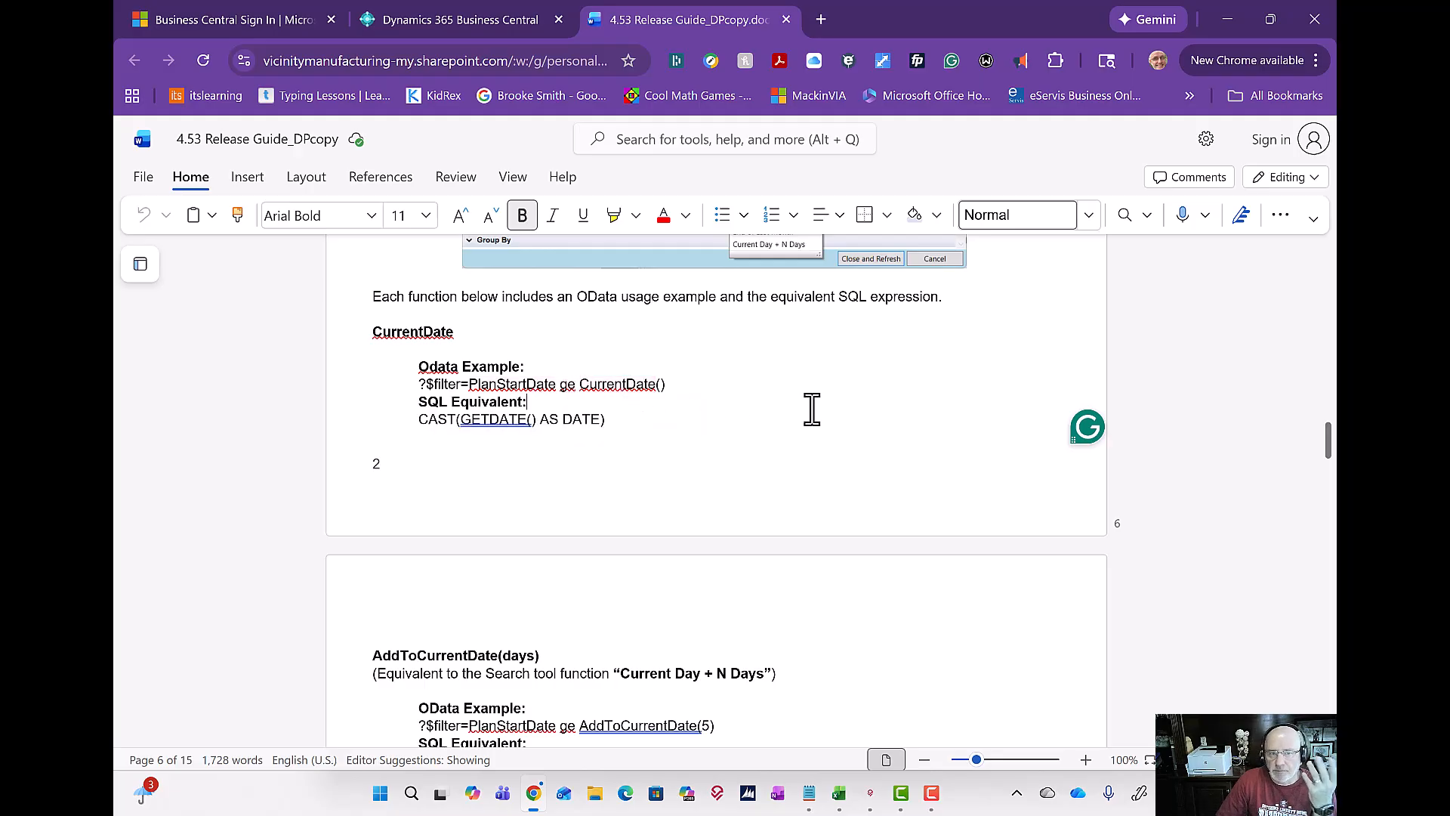
Step: Review the OData and SQL examples for the date functions from AddToCurrentDate through EndOfLastMonth
{"action": "scroll", "coordinate": [693, 379], "scroll_direction": "down", "scroll_amount": 4}
{"action": "scroll", "coordinate": [702, 393], "scroll_direction": "down", "scroll_amount": 1}
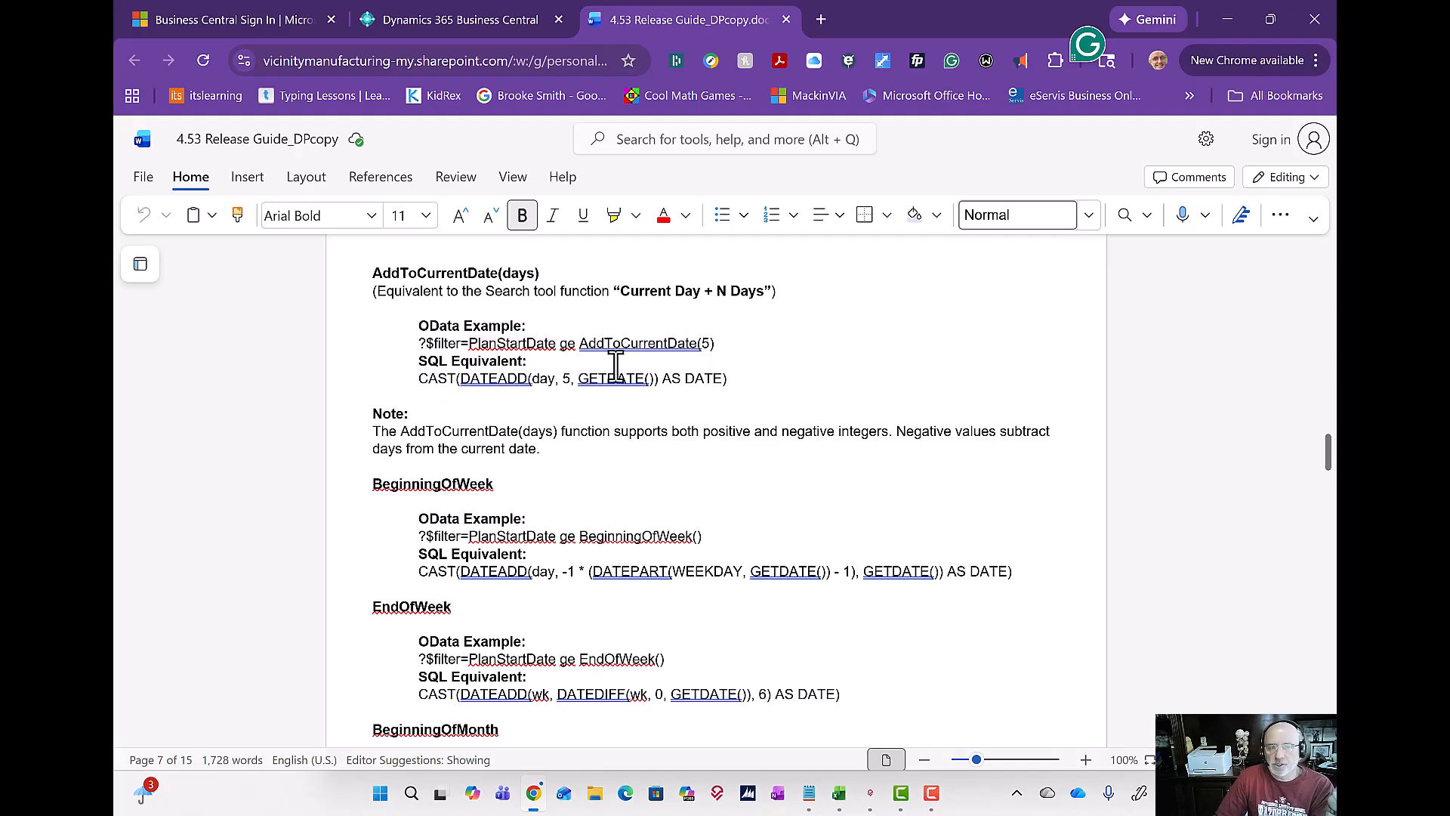
{"action": "scroll", "coordinate": [613, 365], "scroll_direction": "down", "scroll_amount": 3}
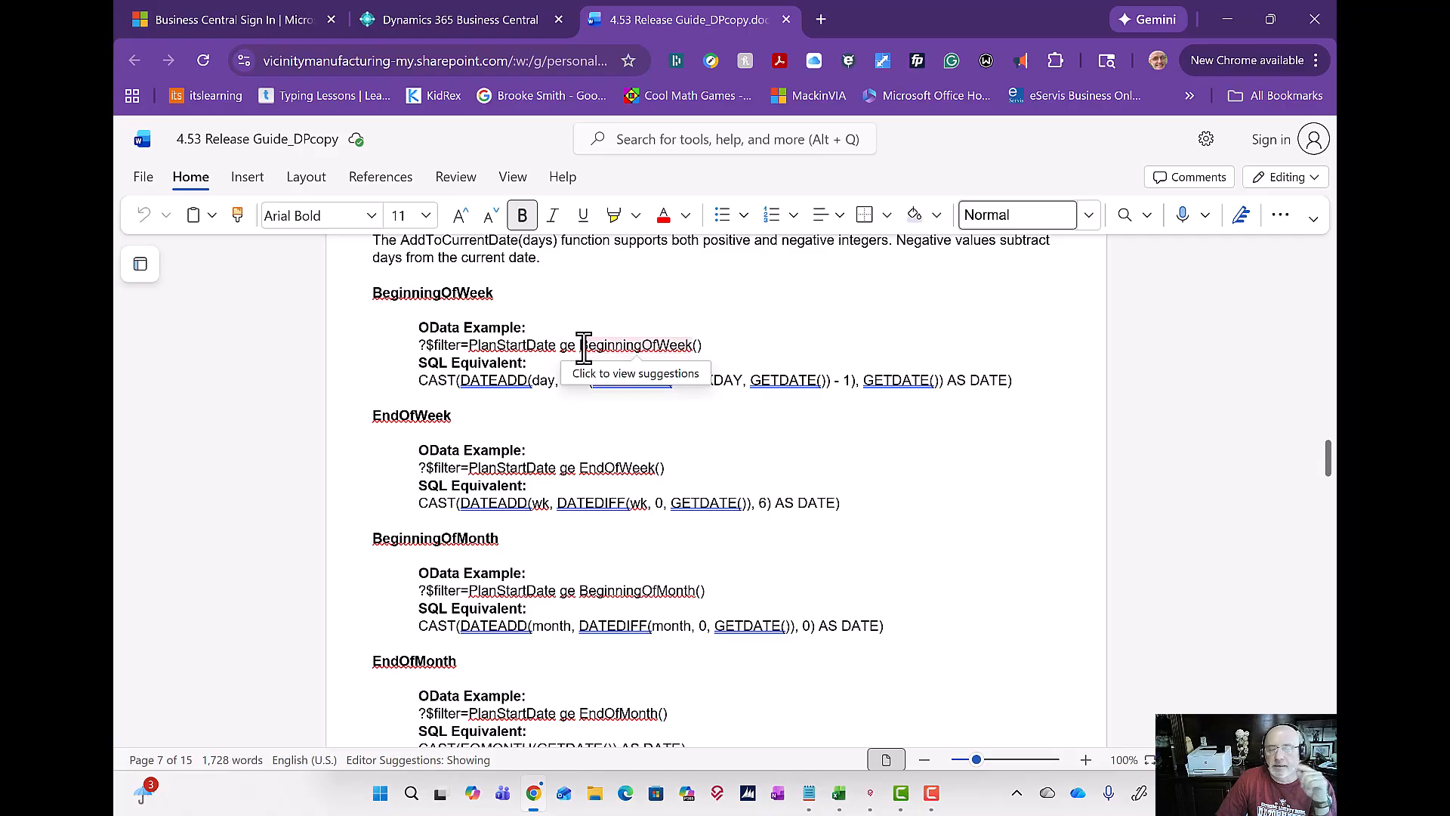
{"action": "scroll", "coordinate": [580, 345], "scroll_direction": "down", "scroll_amount": 2}
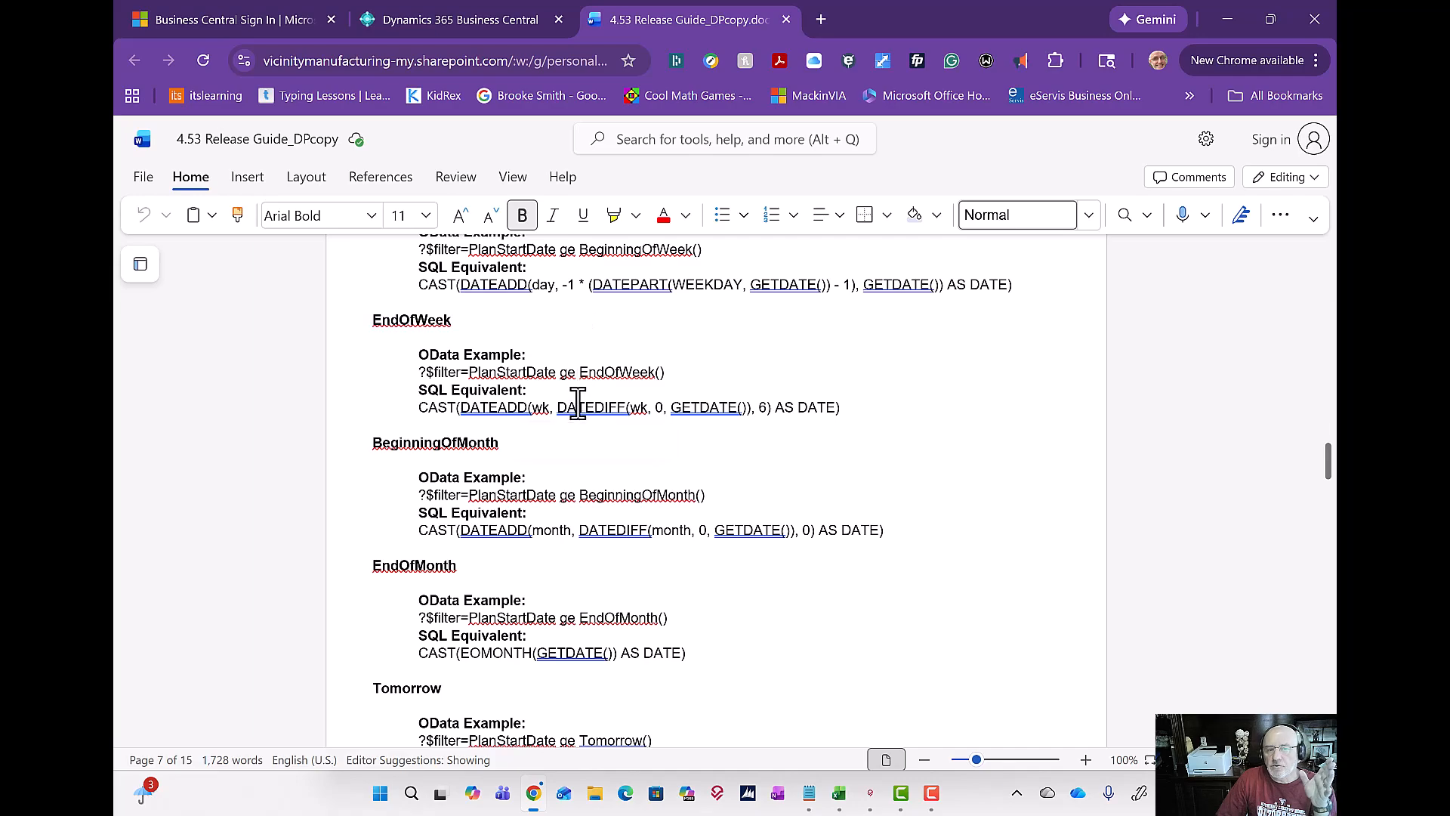
{"action": "scroll", "coordinate": [577, 408], "scroll_direction": "down", "scroll_amount": 1}
{"action": "scroll", "coordinate": [586, 418], "scroll_direction": "down", "scroll_amount": 3}
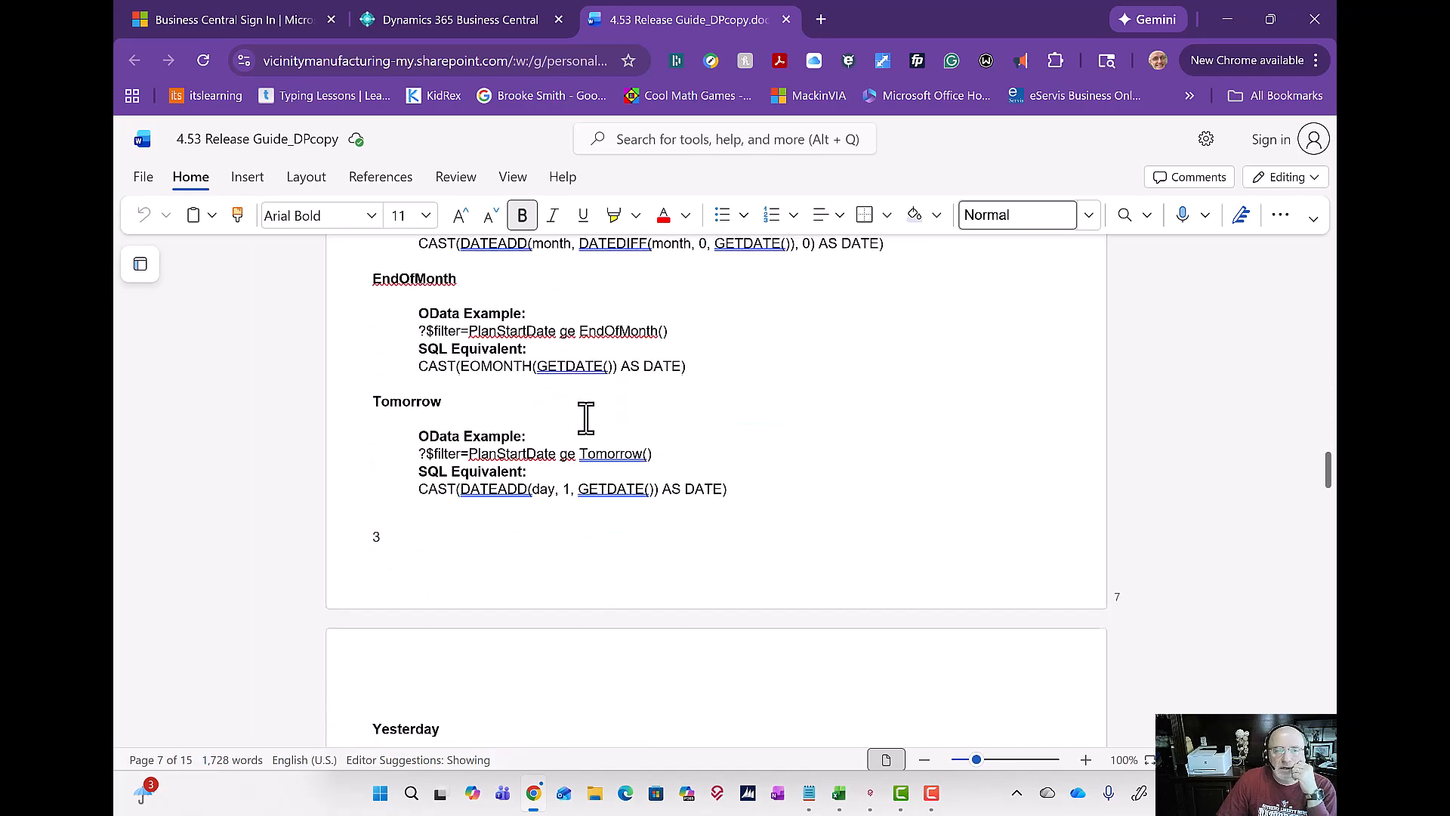
{"action": "scroll", "coordinate": [588, 422], "scroll_direction": "down", "scroll_amount": 3}
{"action": "scroll", "coordinate": [592, 451], "scroll_direction": "down", "scroll_amount": 5}
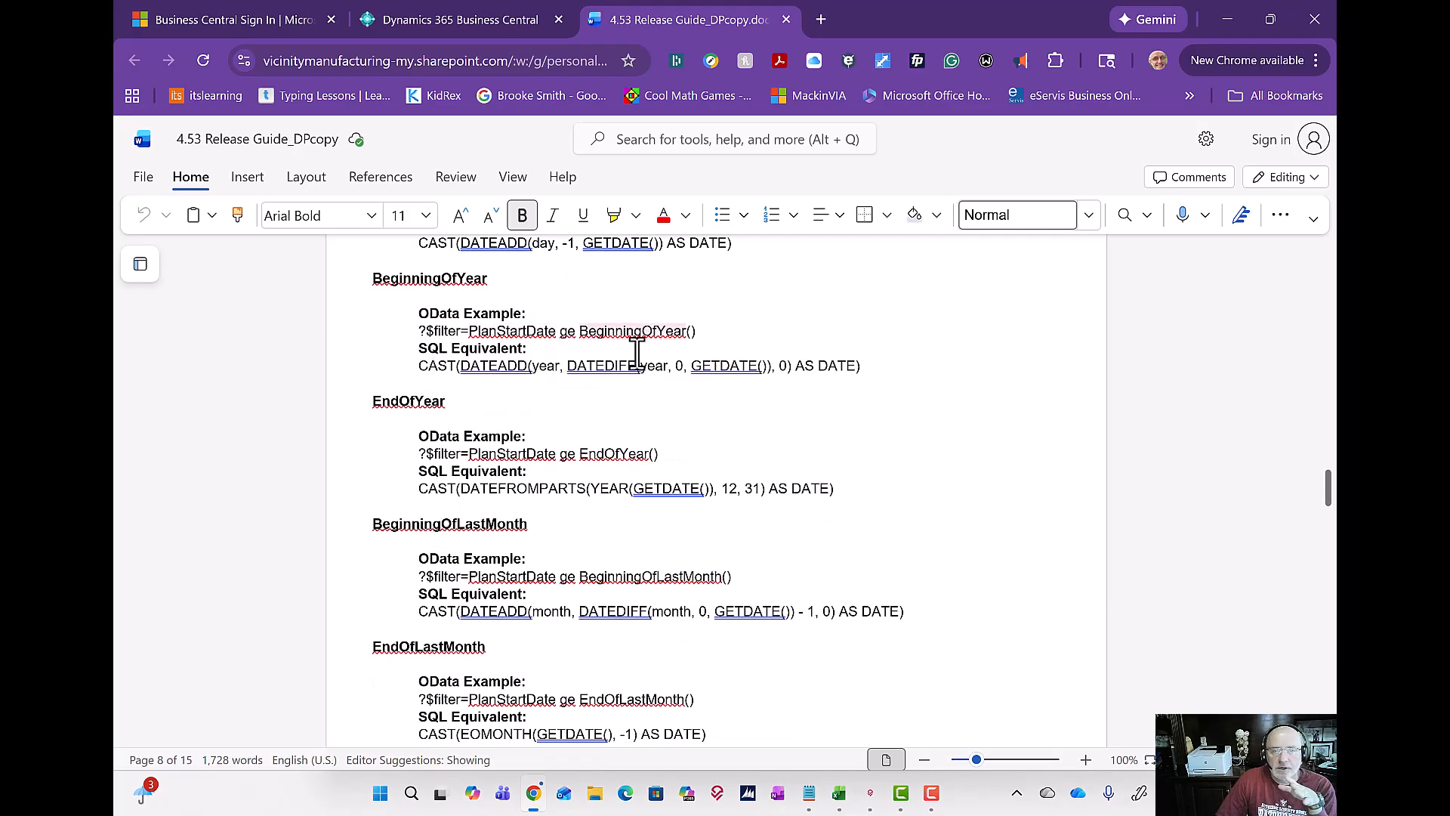
{"action": "scroll", "coordinate": [624, 406], "scroll_direction": "down", "scroll_amount": 3}
{"action": "scroll", "coordinate": [624, 406], "scroll_direction": "down", "scroll_amount": 3}
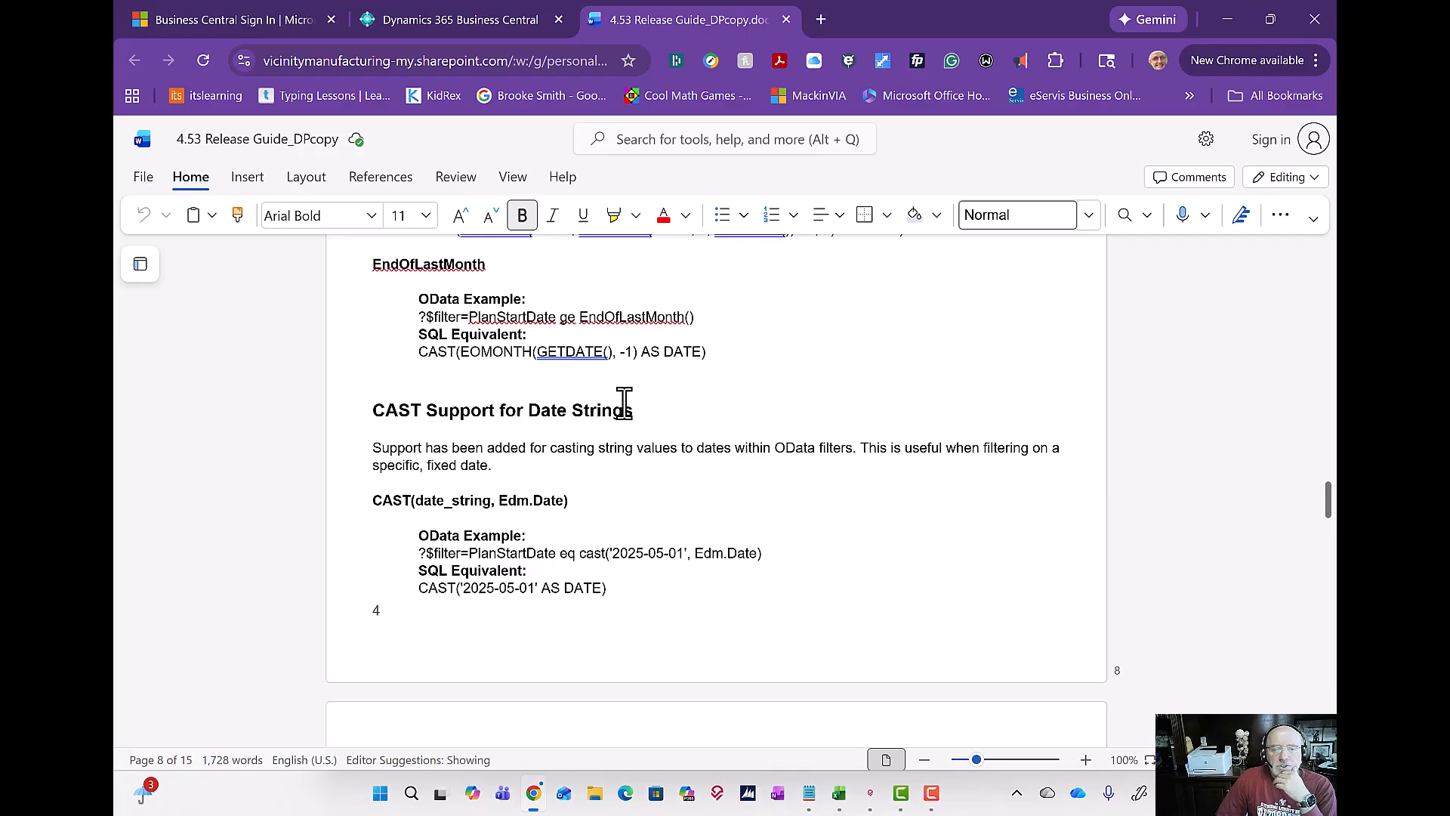
Step: Select the OData example that filters PlanStartDate with cast('2025-05-01', Edm.Date) in the CAST support section
{"action": "scroll", "coordinate": [624, 400], "scroll_direction": "up", "scroll_amount": 1}
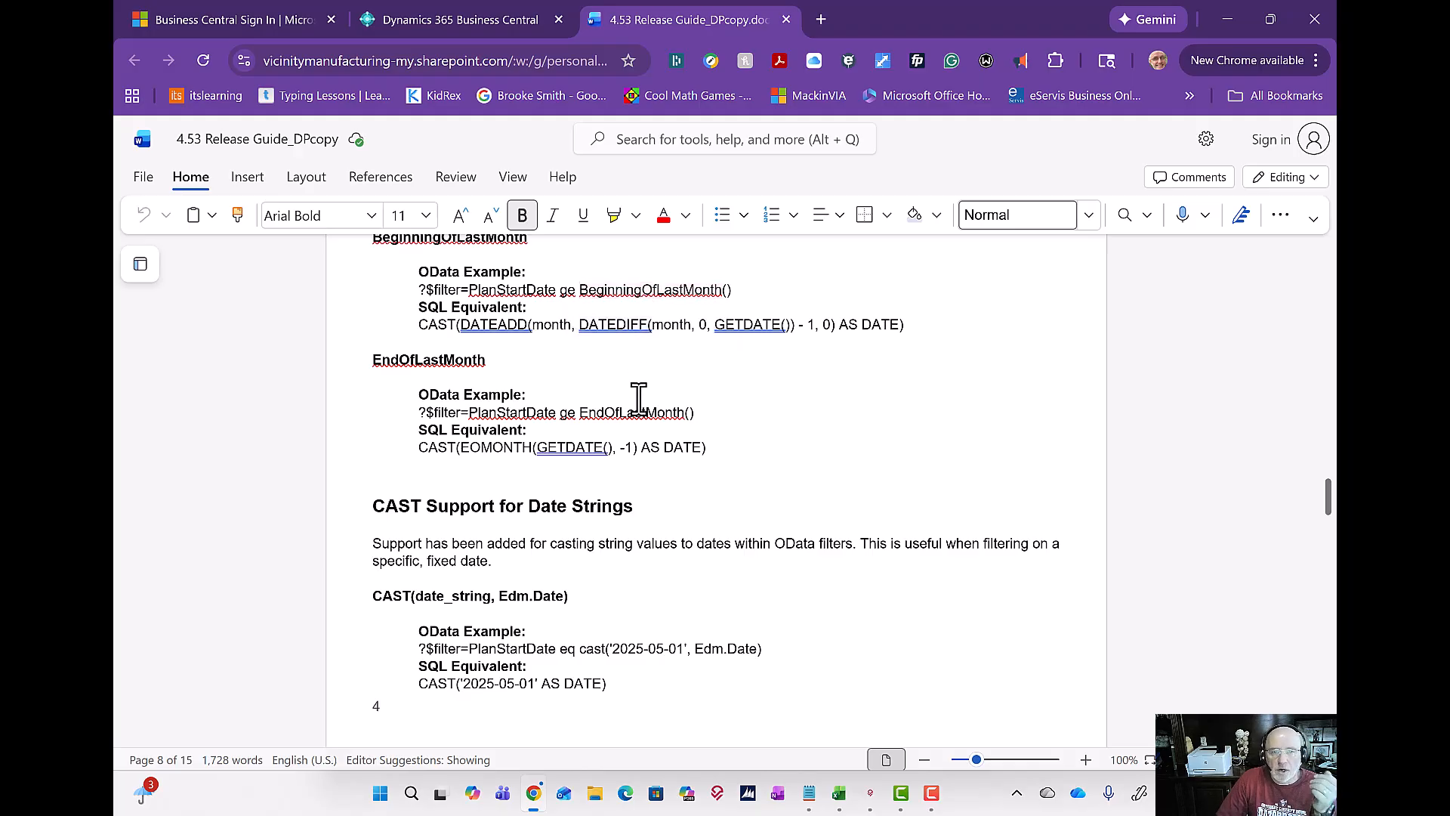
{"action": "scroll", "coordinate": [638, 401], "scroll_direction": "down", "scroll_amount": 2}
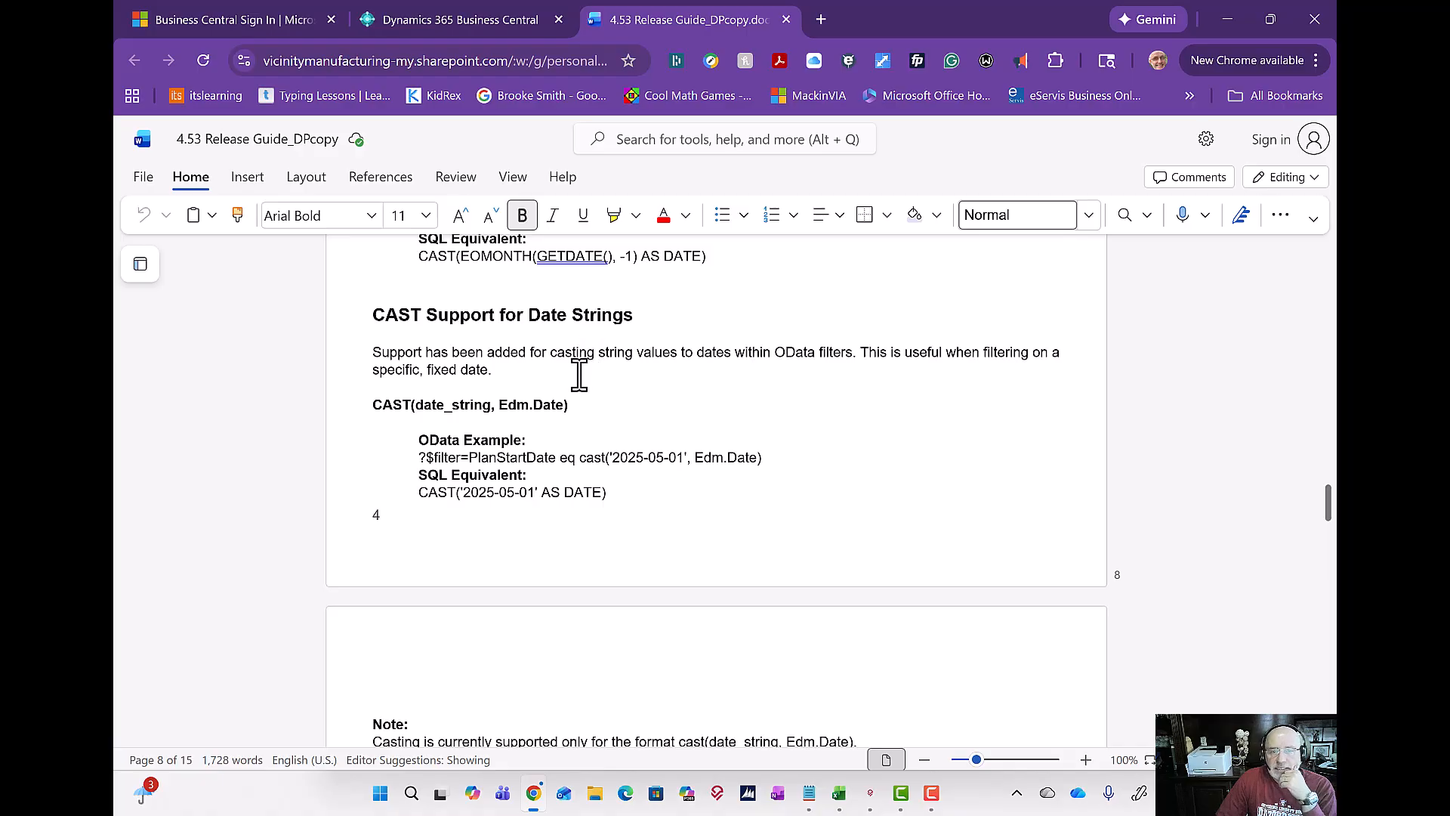
{"action": "left_click_drag", "start_coordinate": [415, 458], "coordinate": [767, 458]}
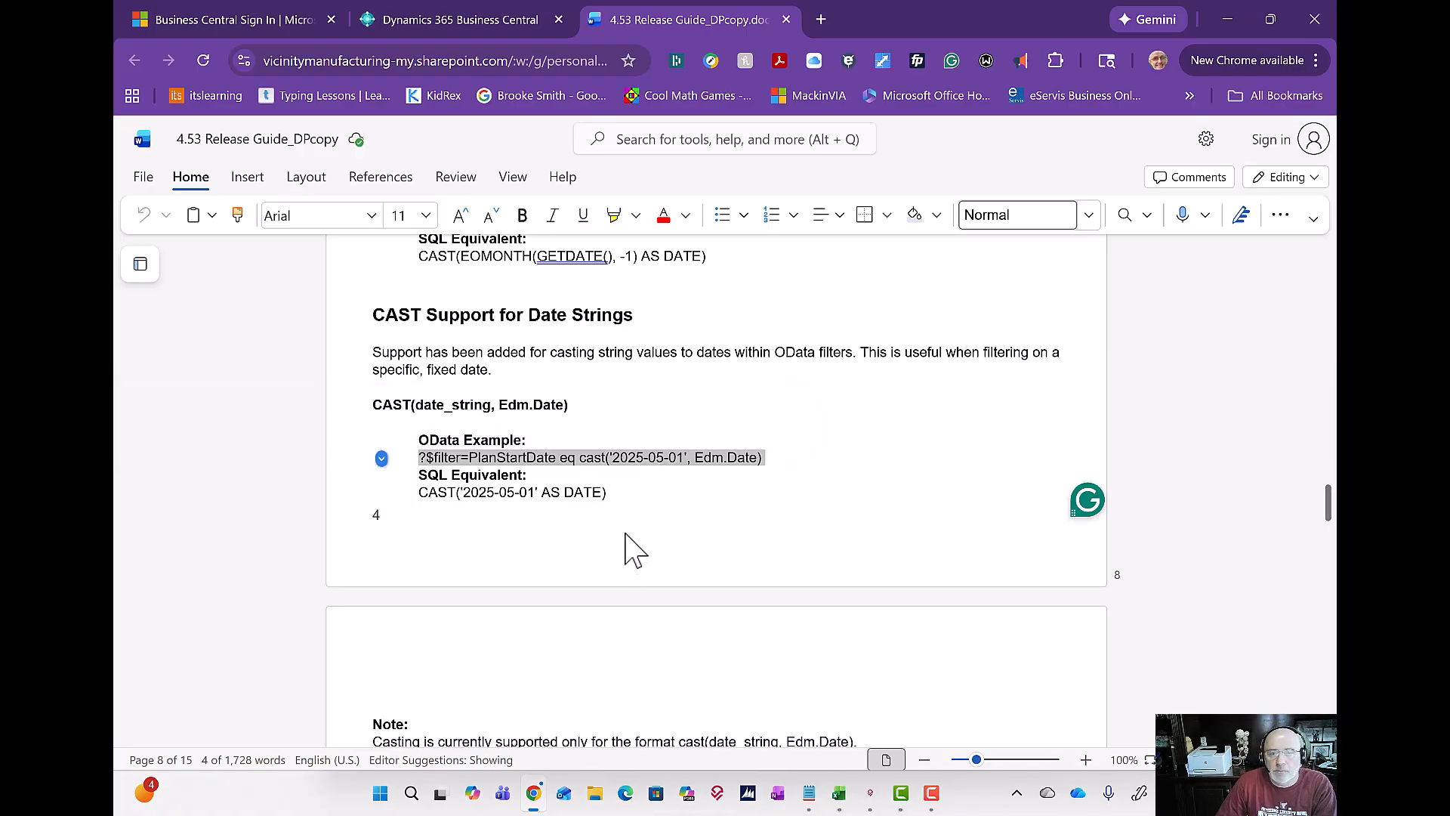
Step: Switch to Notepad and join the filter ?$filter=PlanStartDate gt cast('2025-10-01', Edm.Date) directly to the end of the open batches URL
{"action": "left_click", "coordinate": [812, 803]}
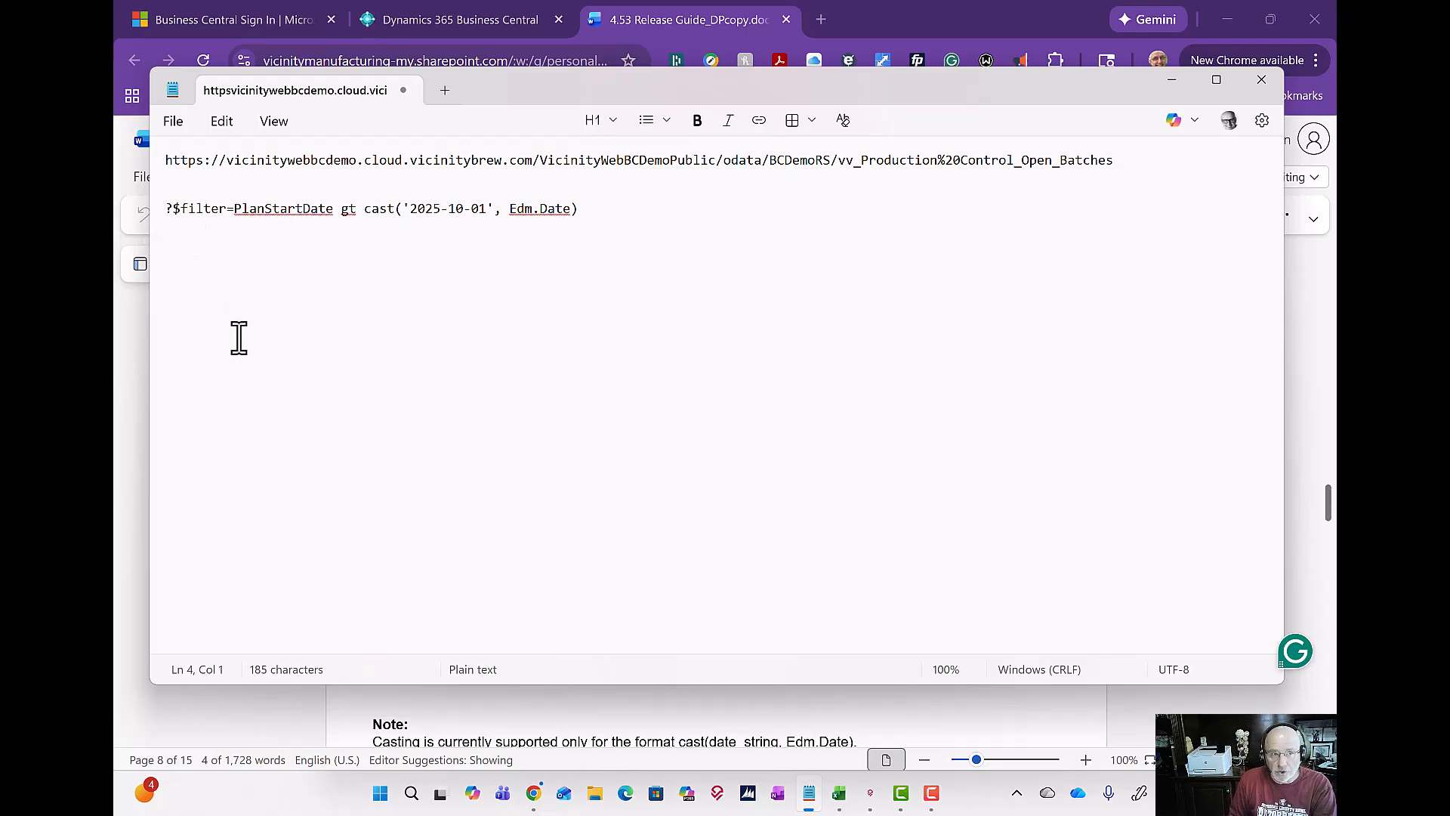
{"action": "key", "text": "BackSpace"}
{"action": "key", "text": "BackSpace"}
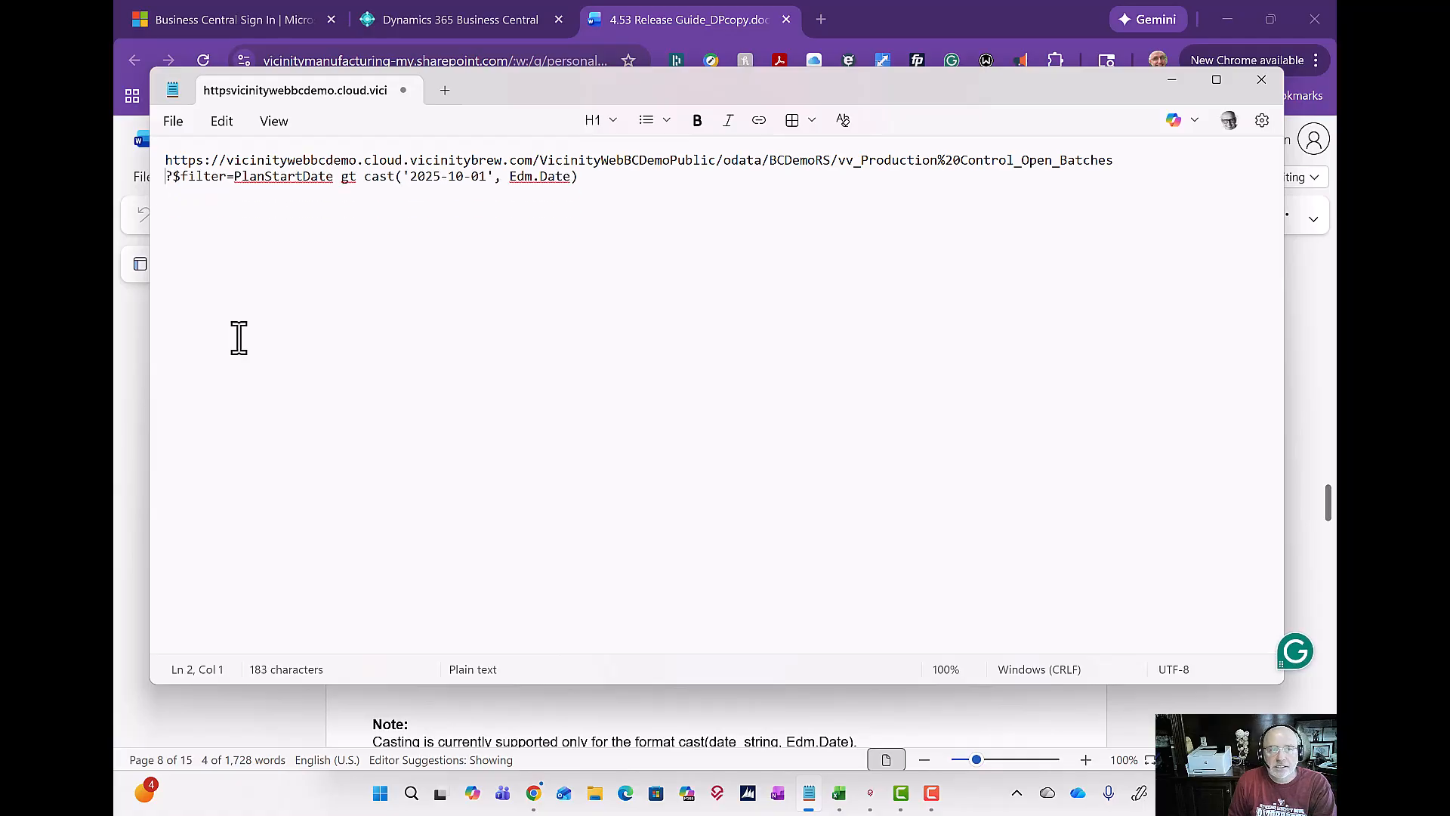
{"action": "key", "text": "BackSpace"}
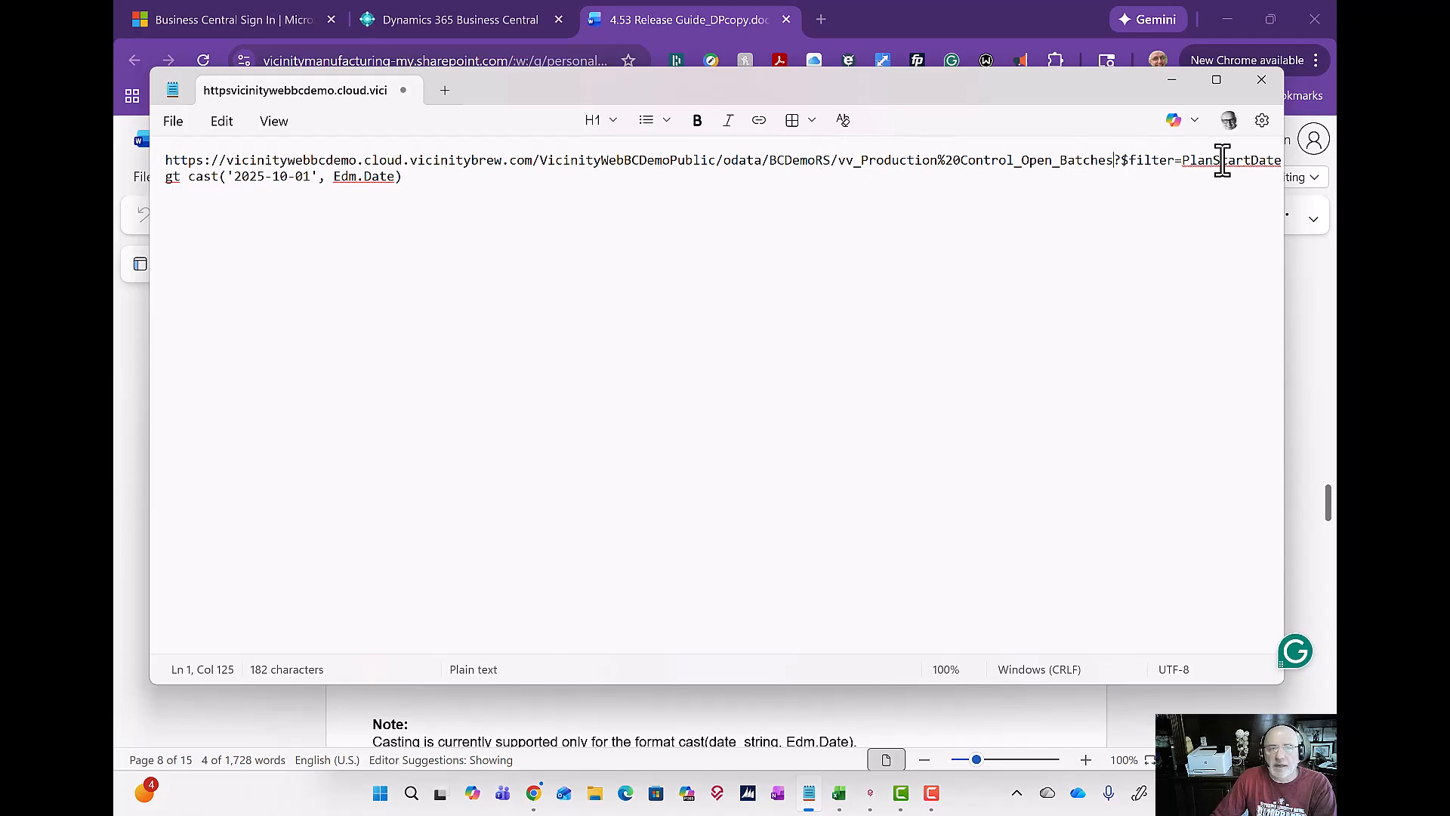
{"action": "left_click_drag", "start_coordinate": [414, 181], "coordinate": [139, 155]}
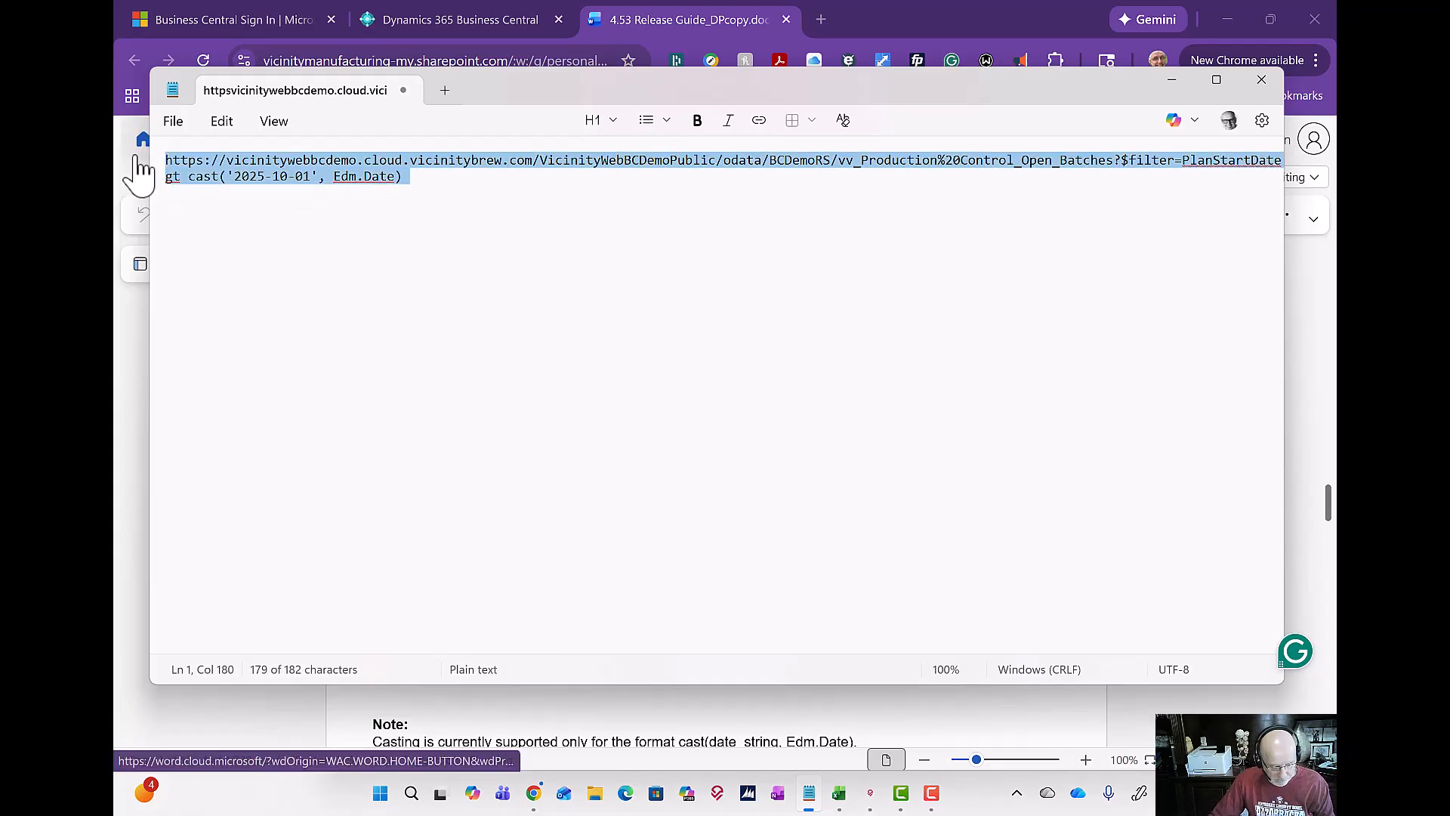
{"action": "left_click", "coordinate": [554, 239]}
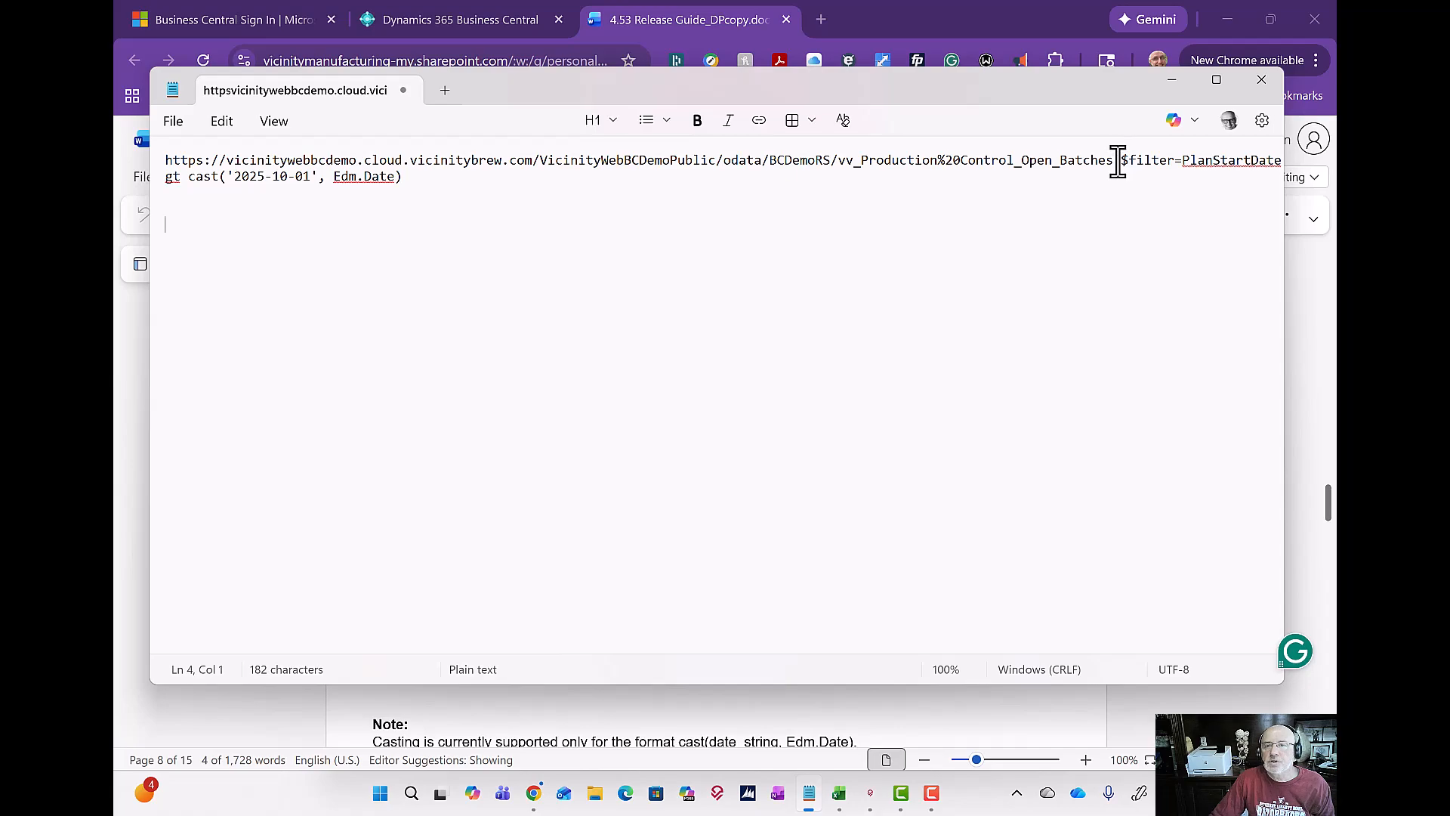
Step: Copy the open batches URL without its filter, then switch to Excel and create a blank workbook
{"action": "left_click_drag", "start_coordinate": [1114, 160], "coordinate": [148, 163]}
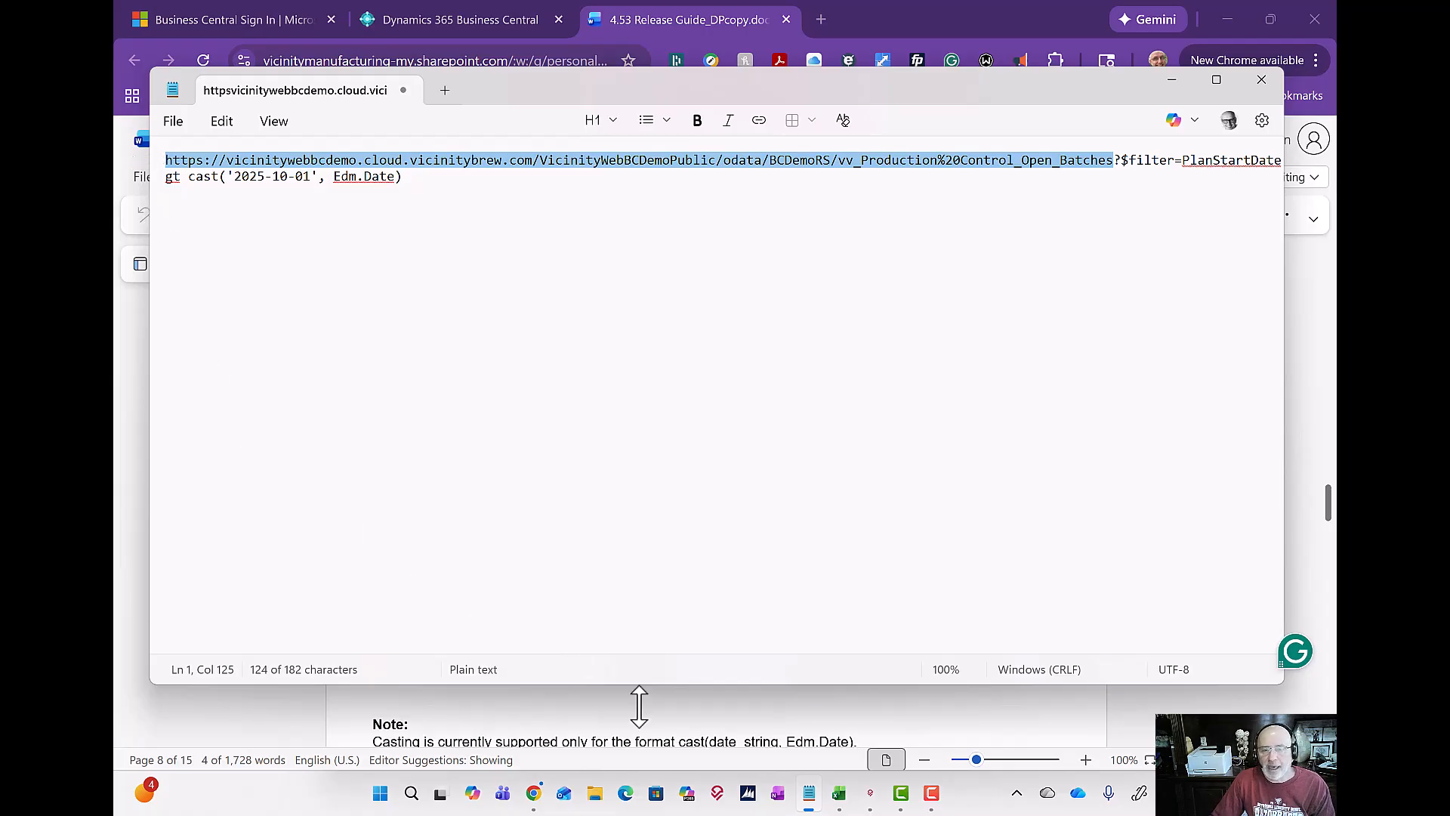
{"action": "left_click", "coordinate": [848, 807]}
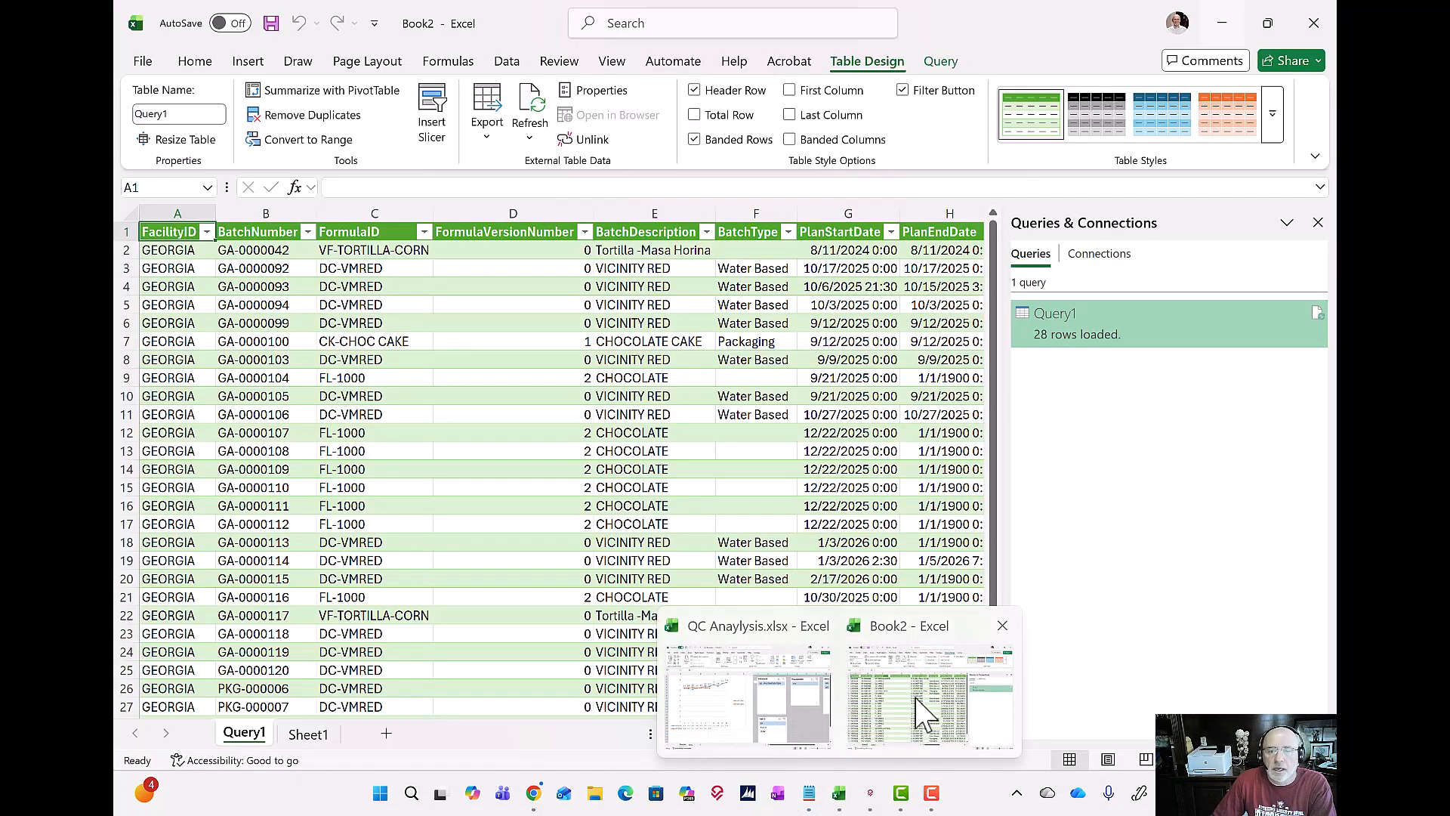
{"action": "left_click", "coordinate": [922, 714]}
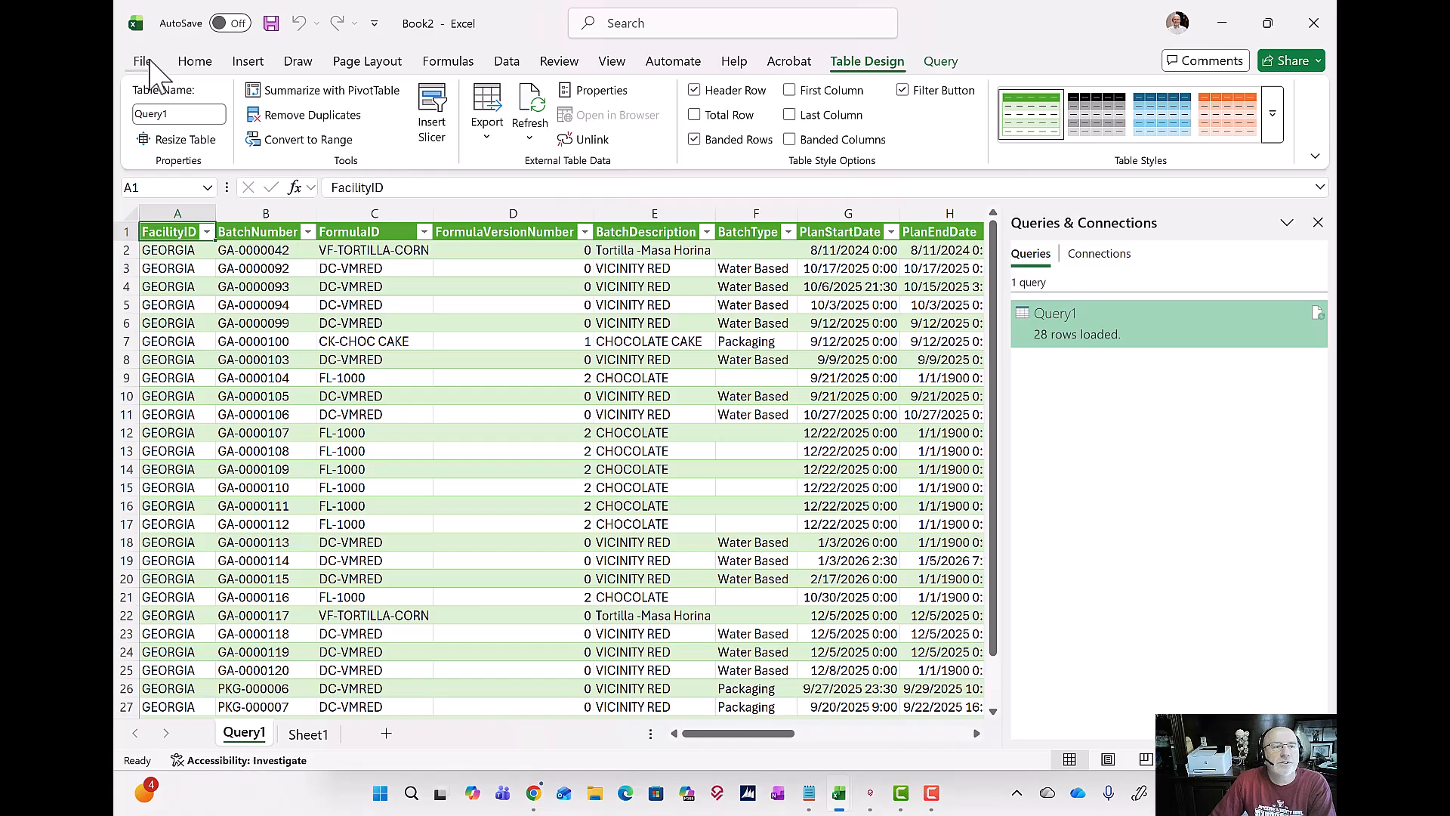
{"action": "left_click", "coordinate": [143, 62]}
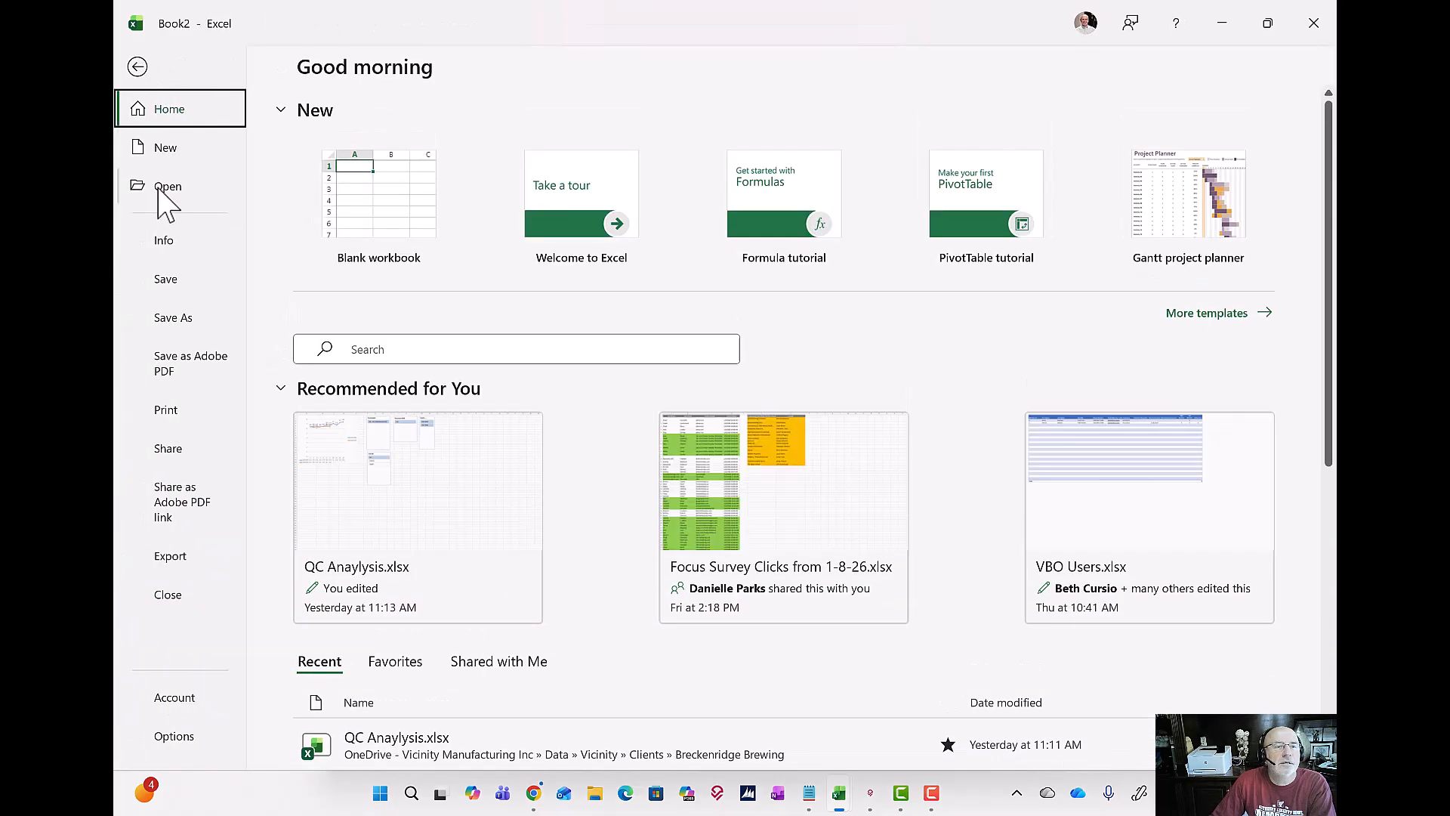
{"action": "left_click", "coordinate": [169, 147]}
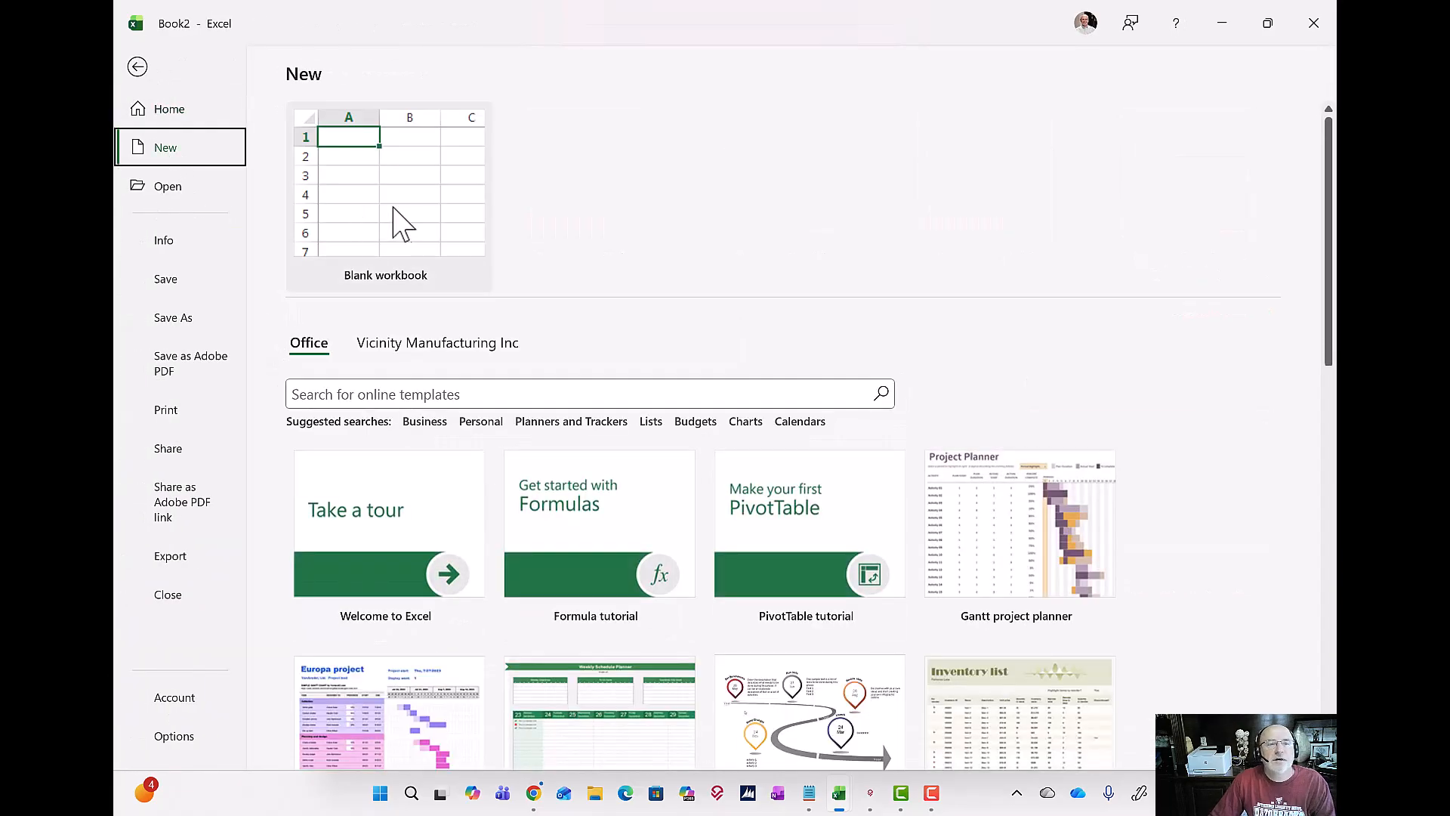
{"action": "left_click", "coordinate": [421, 215]}
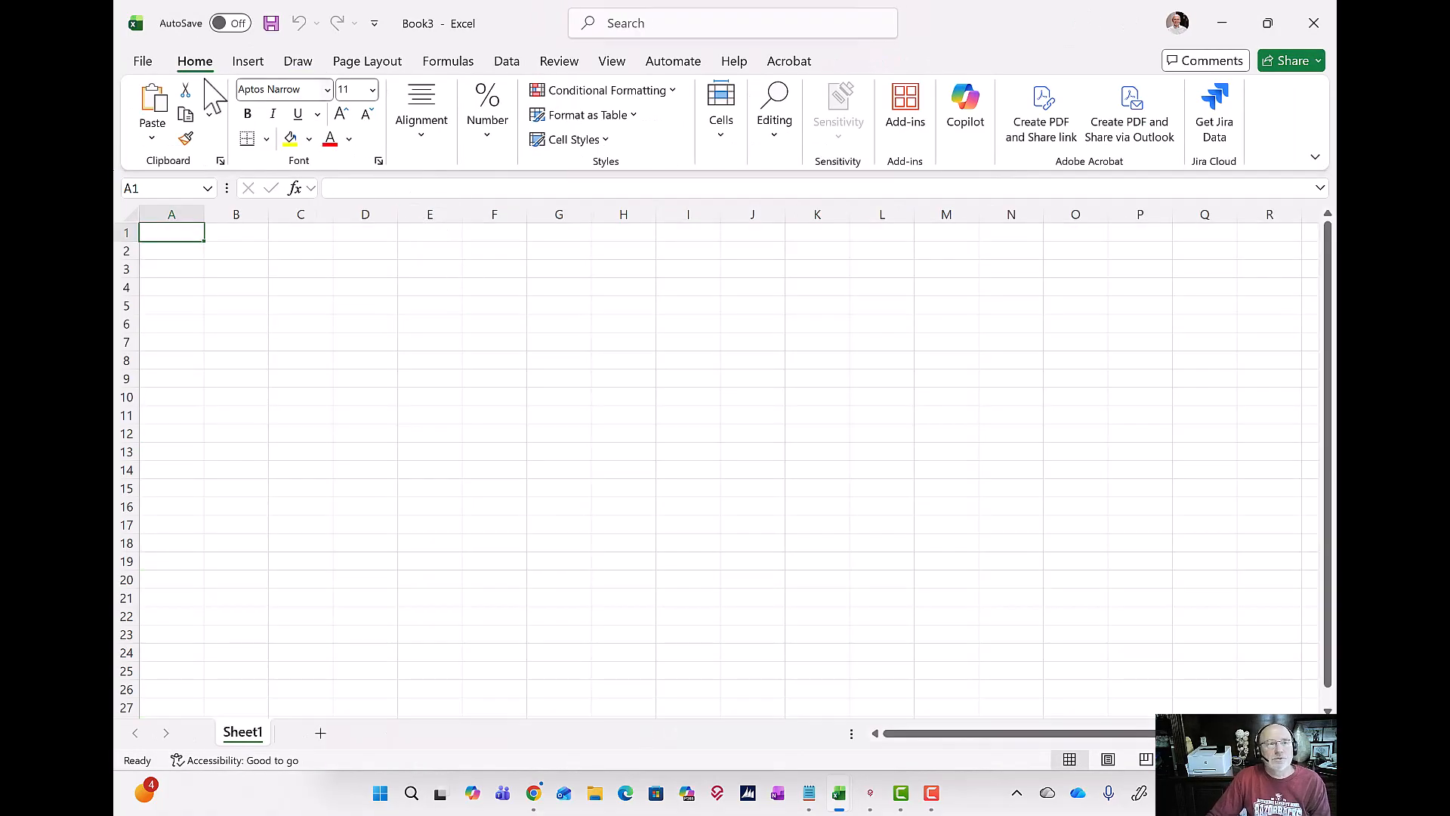
Step: Preview the unfiltered open batches URL as an OData feed in the new workbook, then cancel the import
{"action": "left_click", "coordinate": [507, 62]}
{"action": "left_click", "coordinate": [154, 127]}
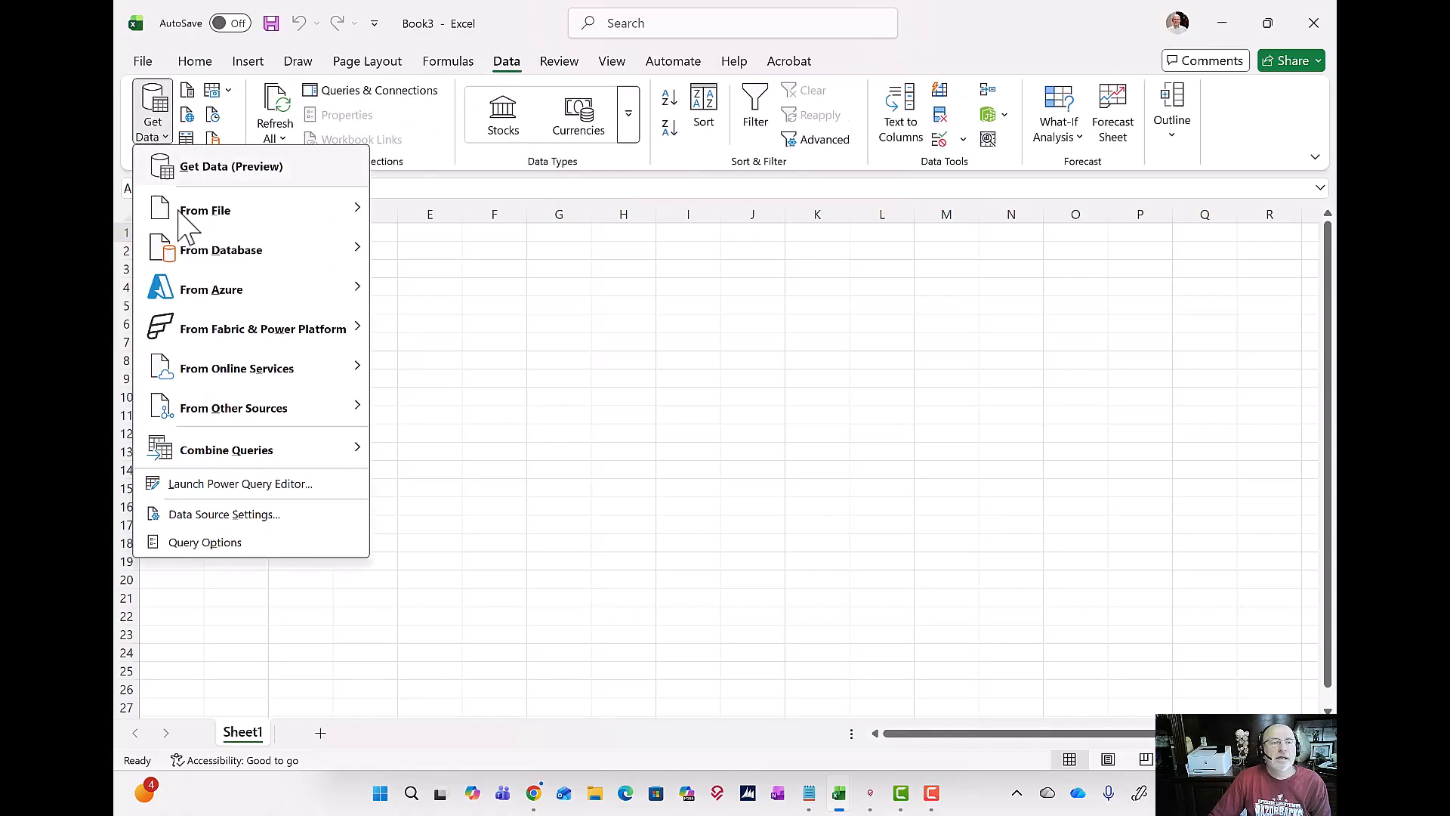
{"action": "mouse_move", "coordinate": [201, 412]}
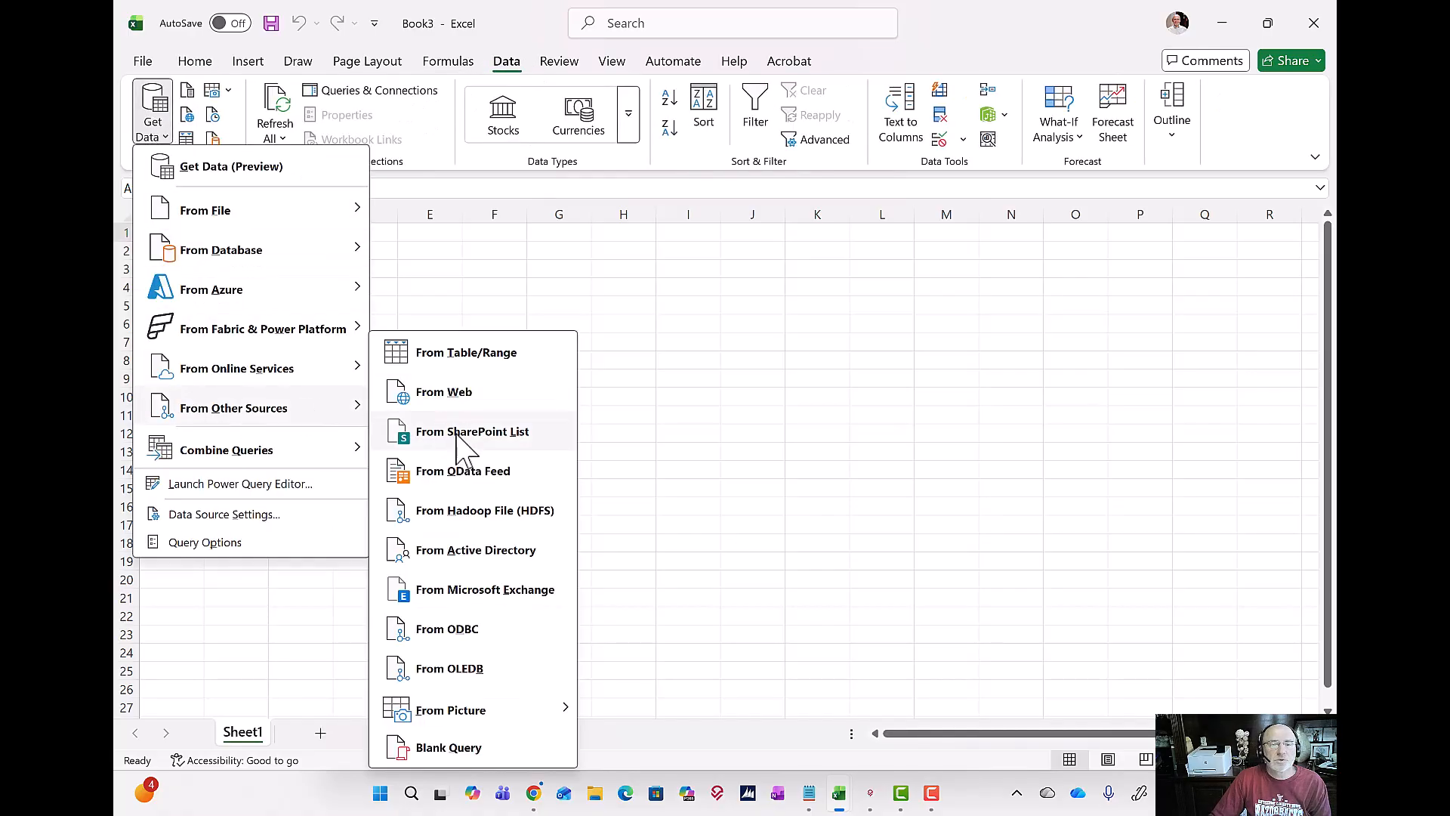
{"action": "left_click", "coordinate": [463, 473]}
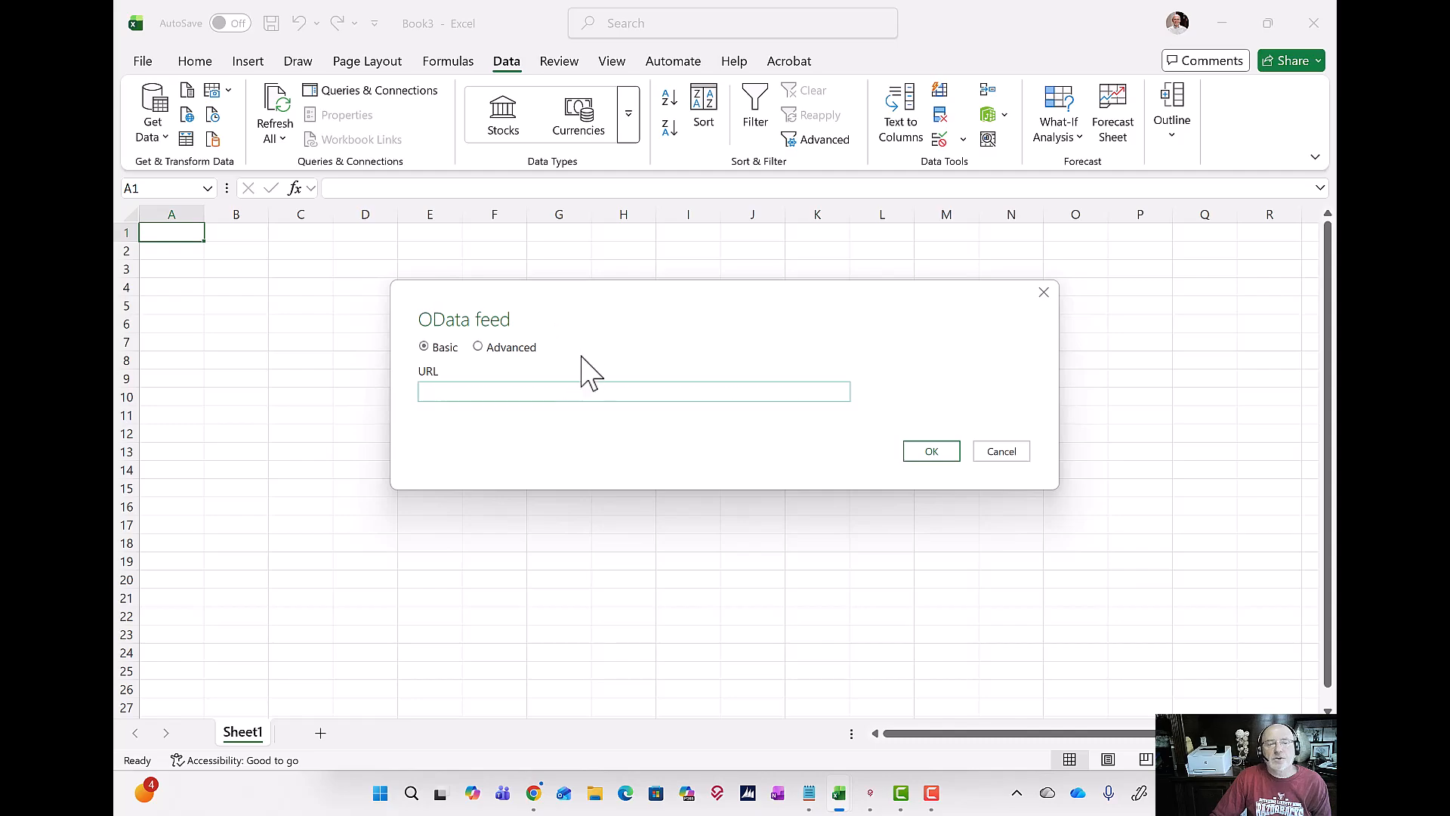
{"action": "key", "text": "ctrl+v"}
{"action": "left_click", "coordinate": [936, 456]}
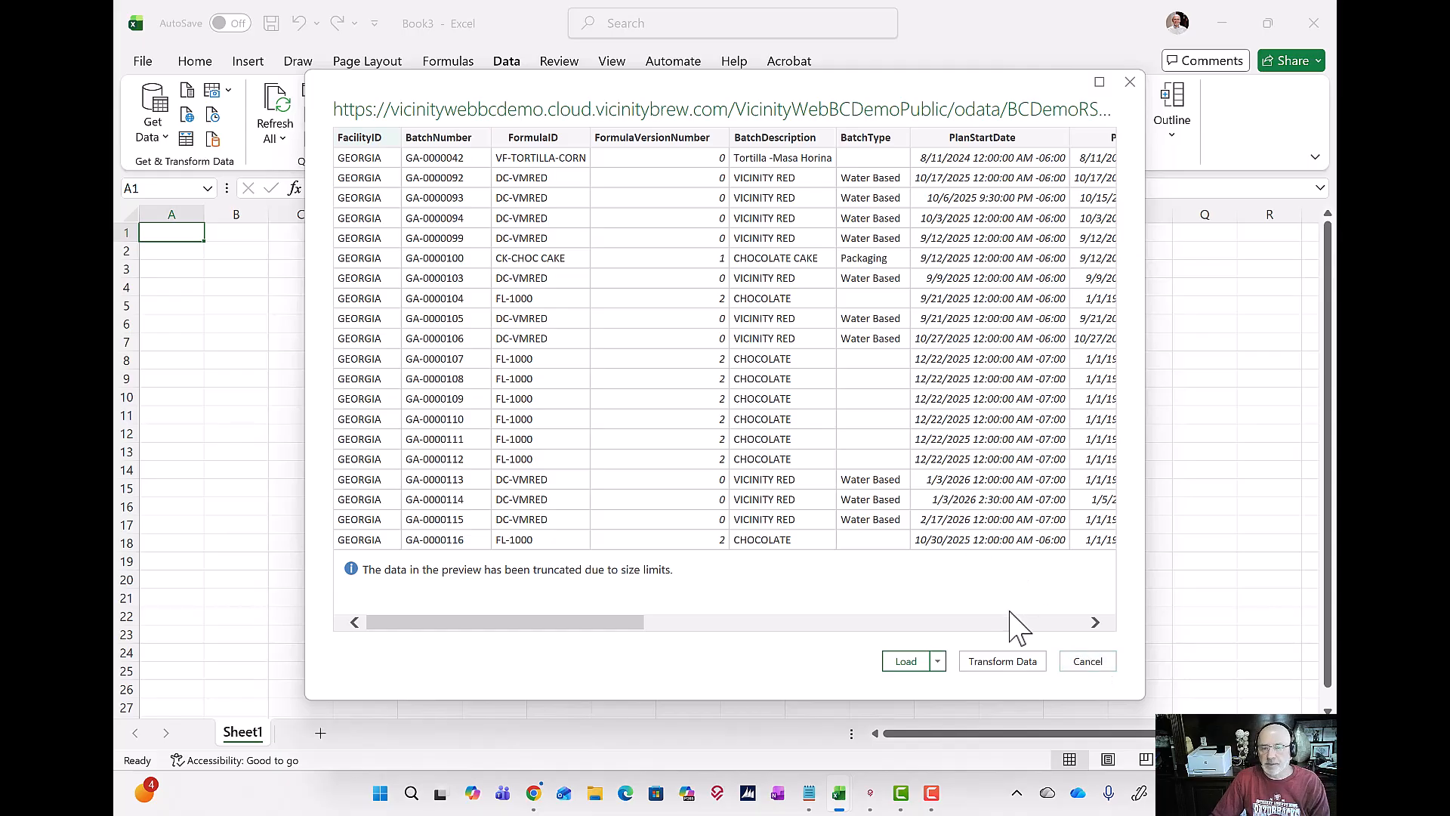
{"action": "left_click", "coordinate": [1087, 662]}
Step: Copy the complete filtered OData URL from Notepad and return to the blank Book3 workbook in Excel
{"action": "left_click", "coordinate": [157, 109]}
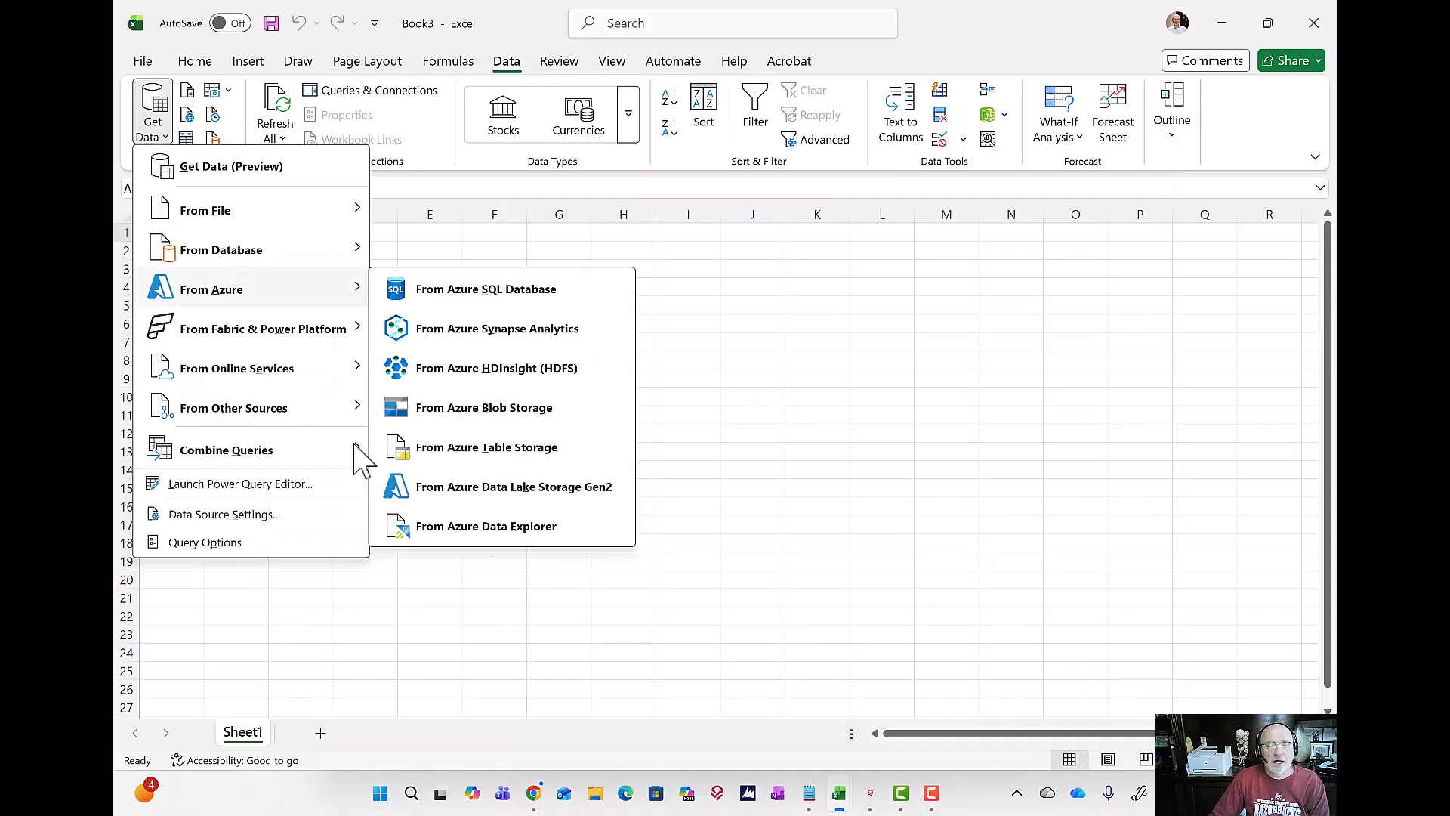
{"action": "left_click", "coordinate": [808, 792]}
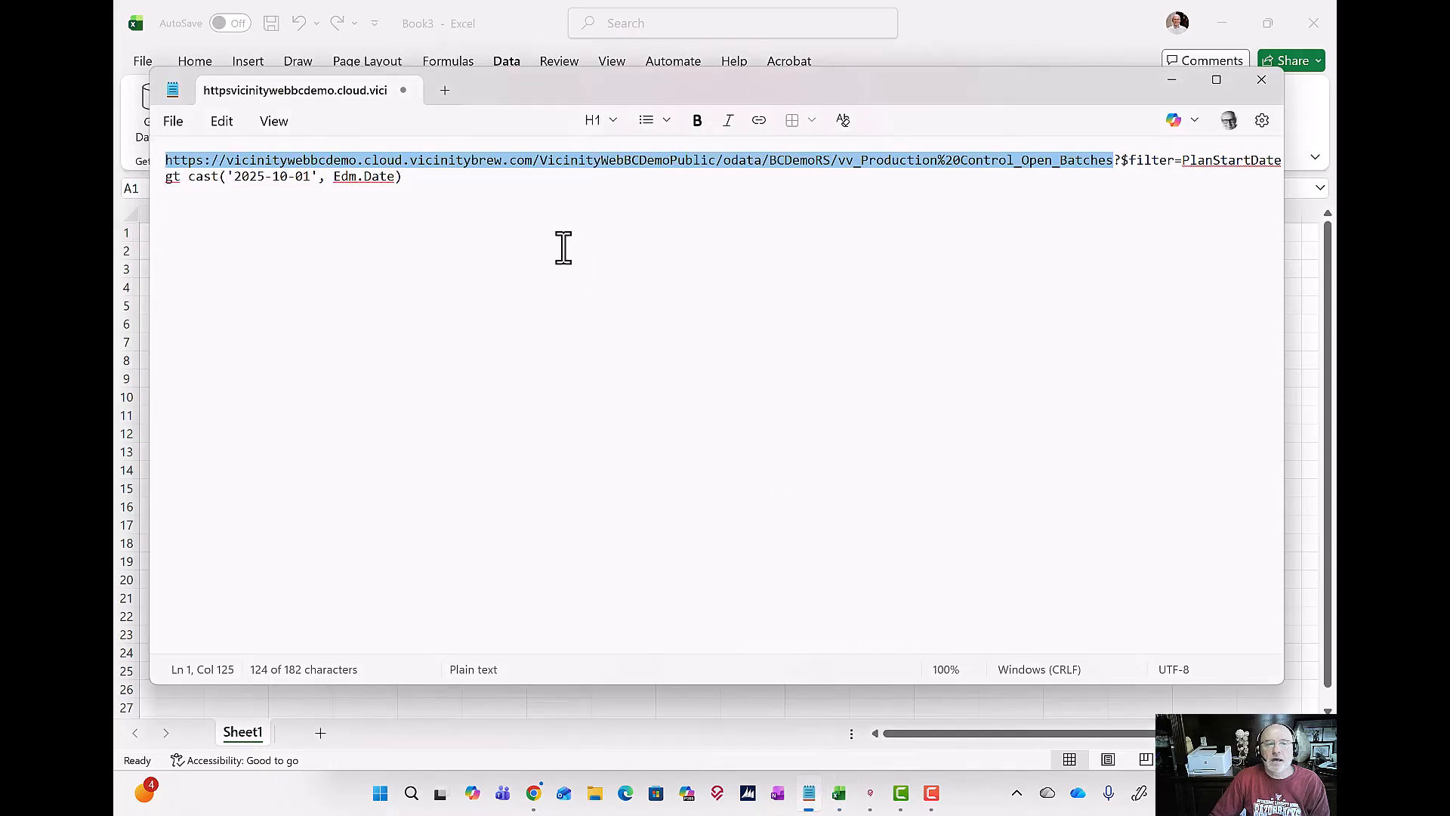
{"action": "left_click_drag", "start_coordinate": [404, 179], "coordinate": [137, 181]}
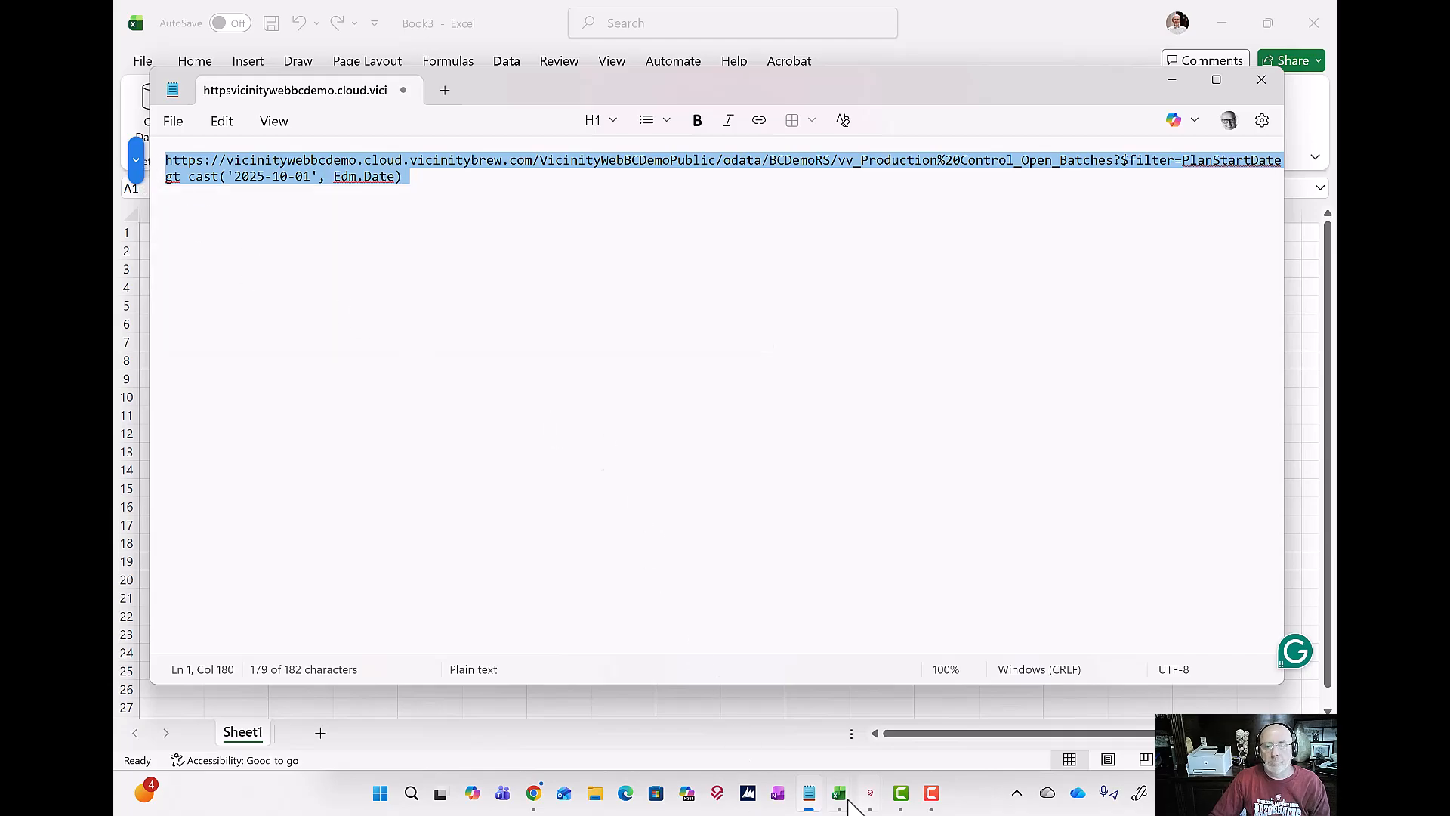
{"action": "mouse_move", "coordinate": [835, 789]}
{"action": "left_click", "coordinate": [966, 691]}
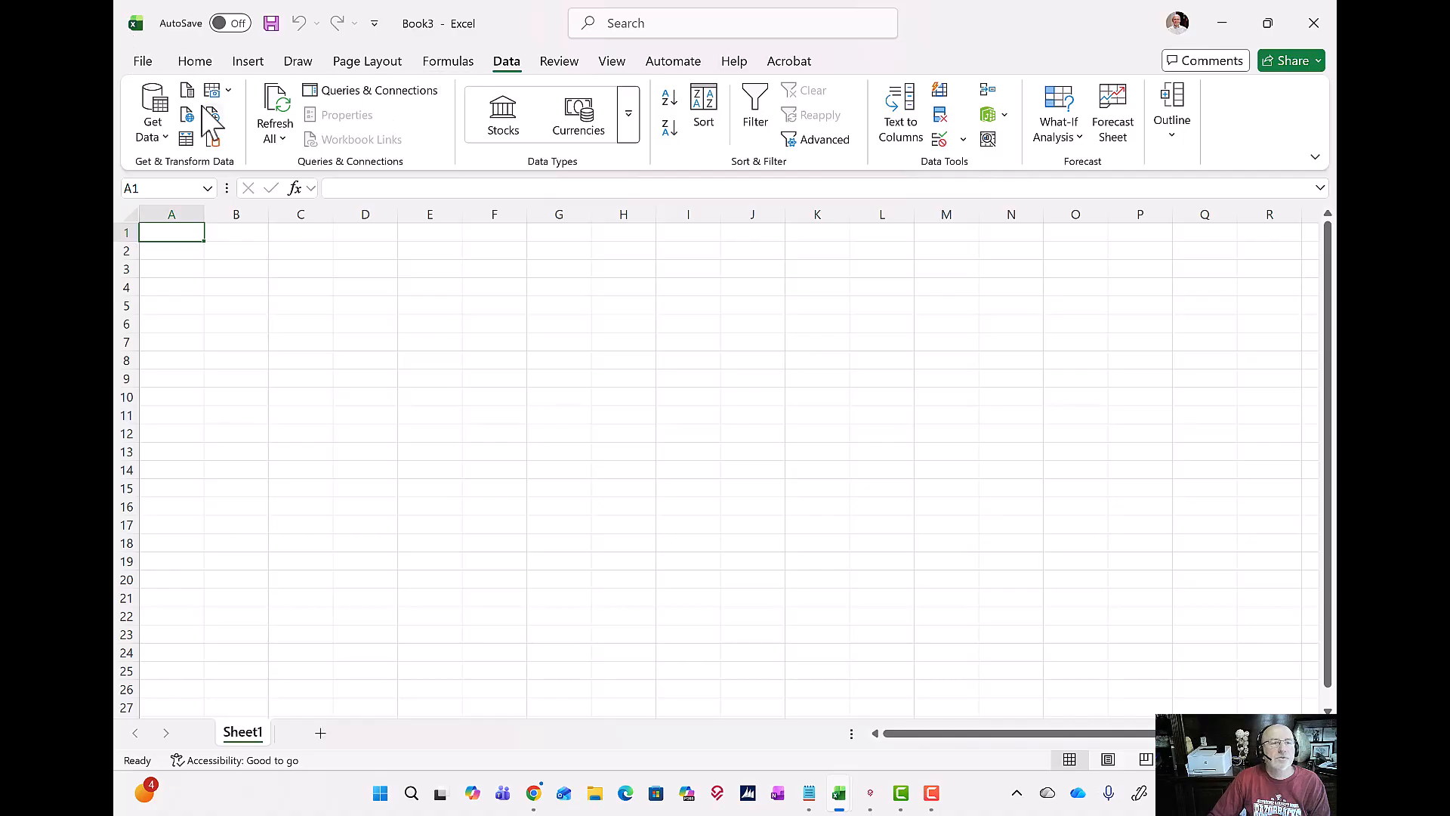
Step: Load the open batches through an OData feed using the copied URL with the filter PlanStartDate gt cast('2025-10-01', Edm.Date)
{"action": "left_click", "coordinate": [152, 111]}
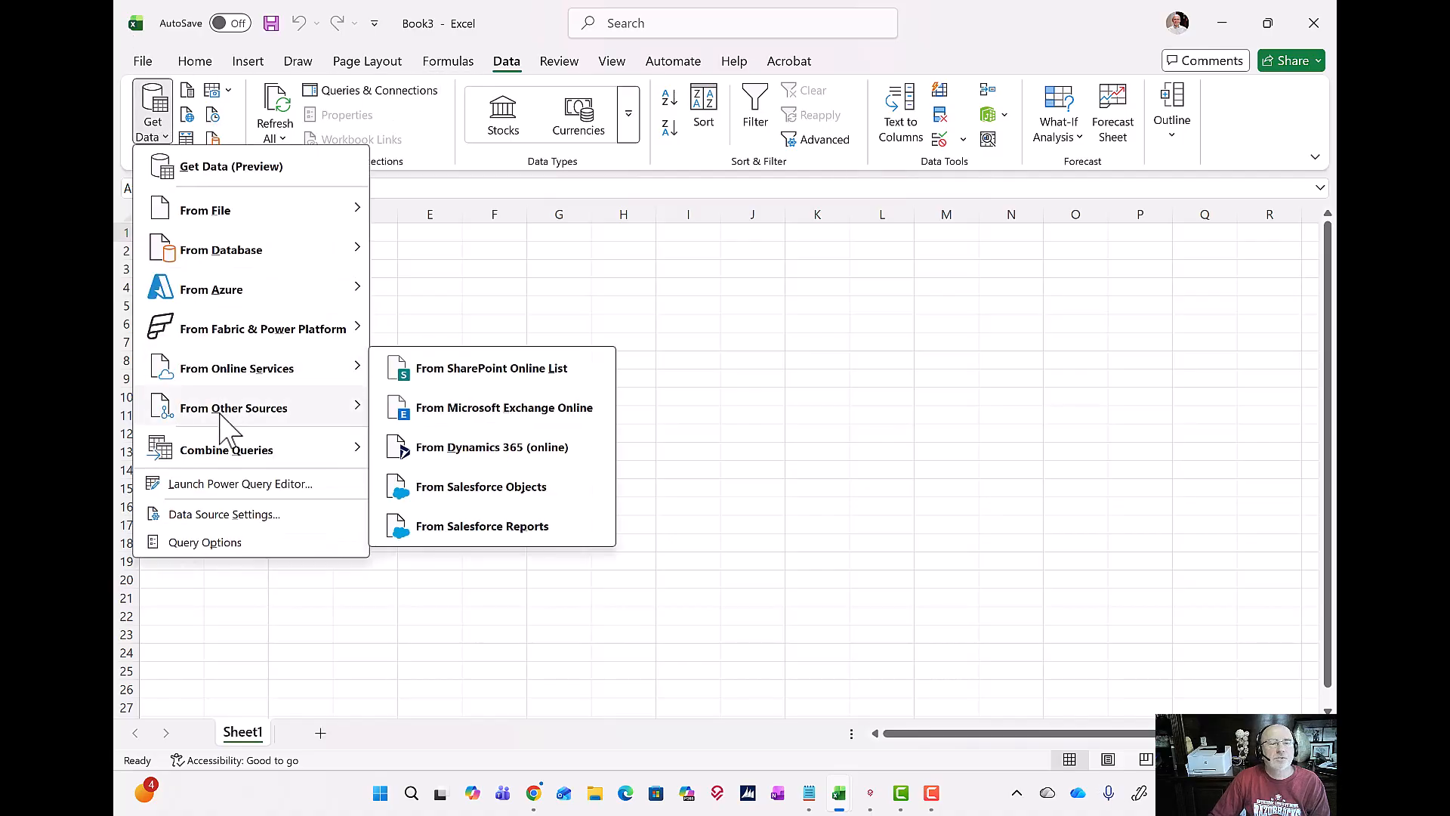
{"action": "mouse_move", "coordinate": [291, 417]}
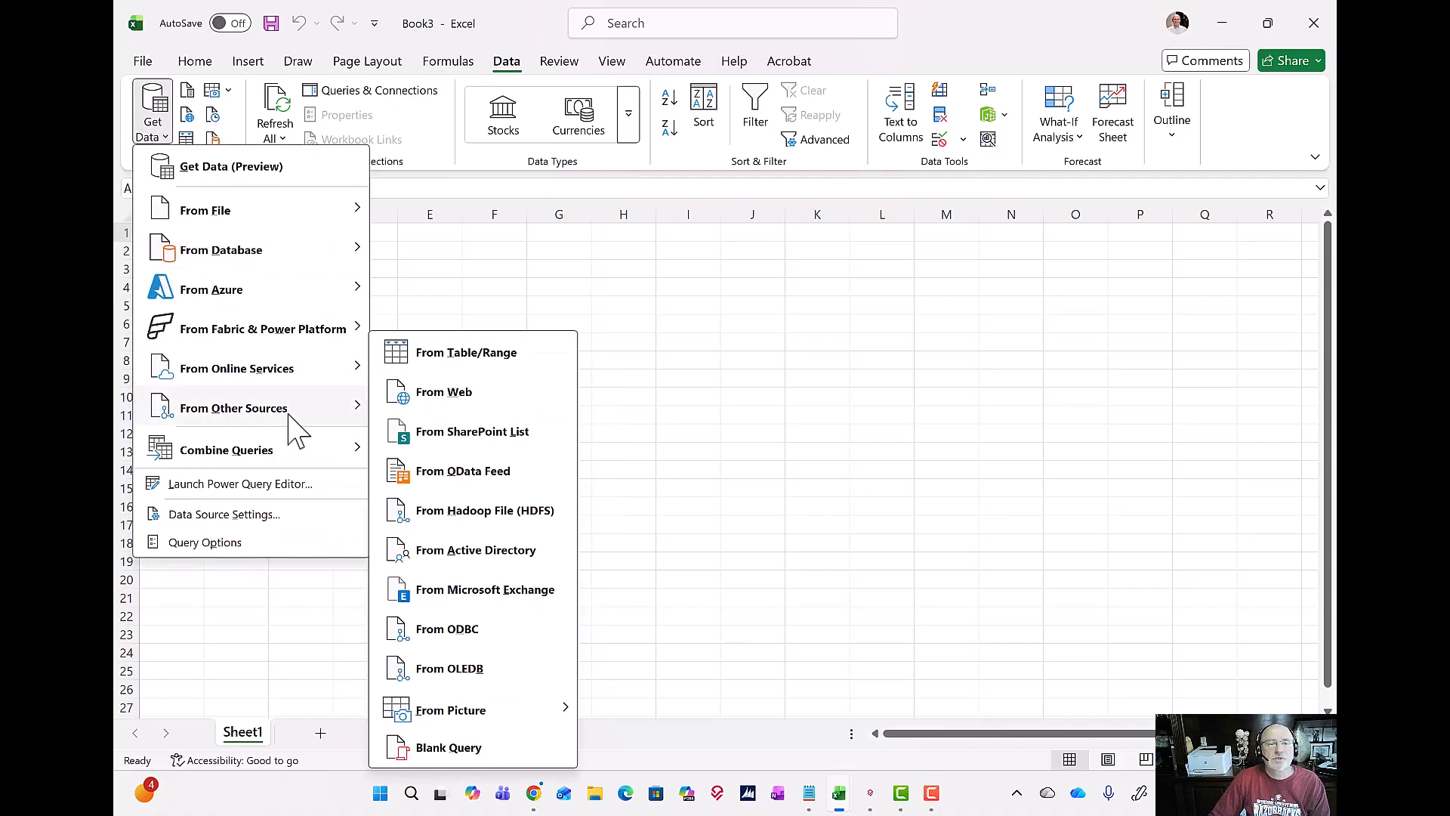
{"action": "left_click", "coordinate": [501, 479]}
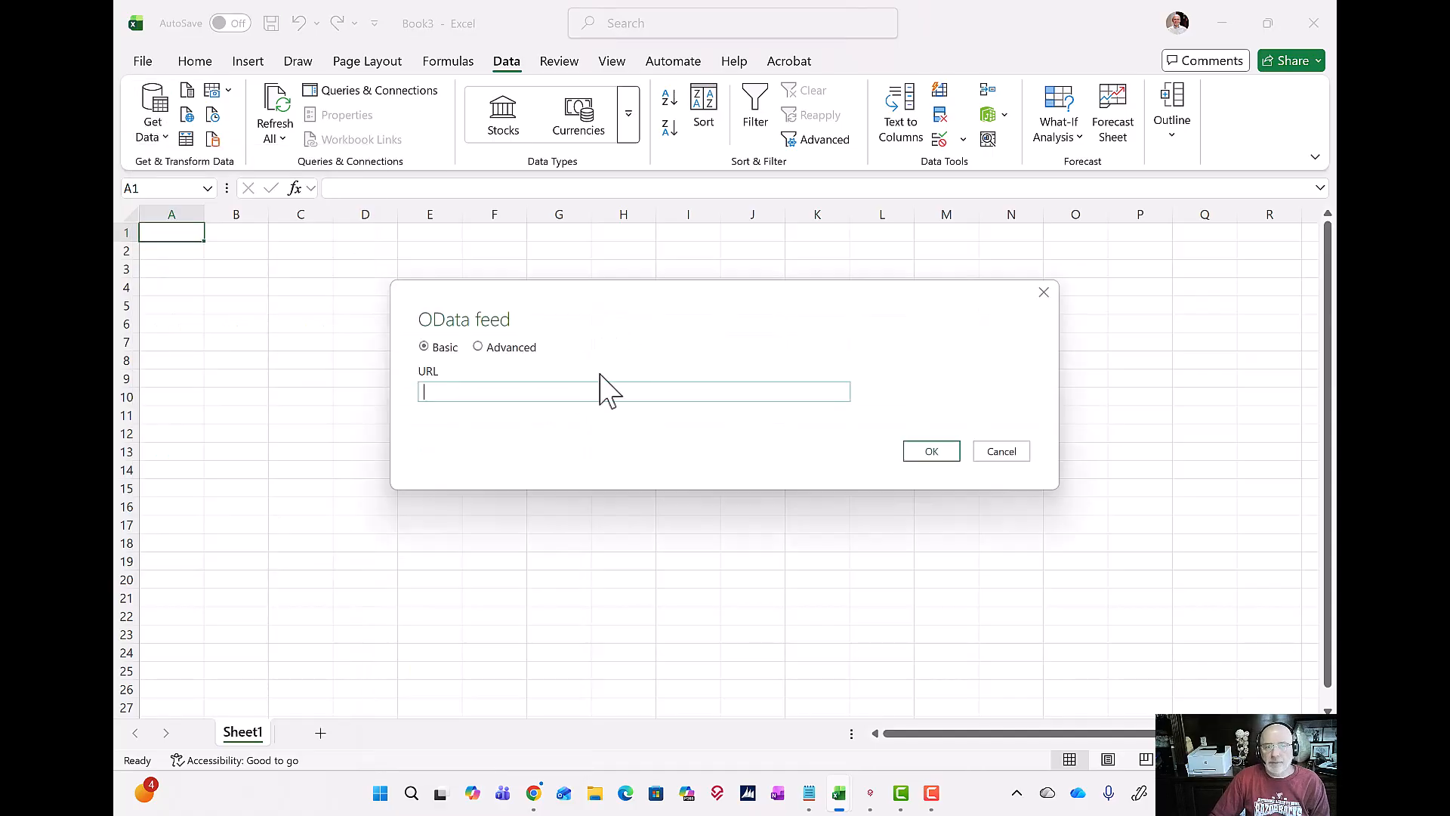
{"action": "key", "text": "ctrl+v"}
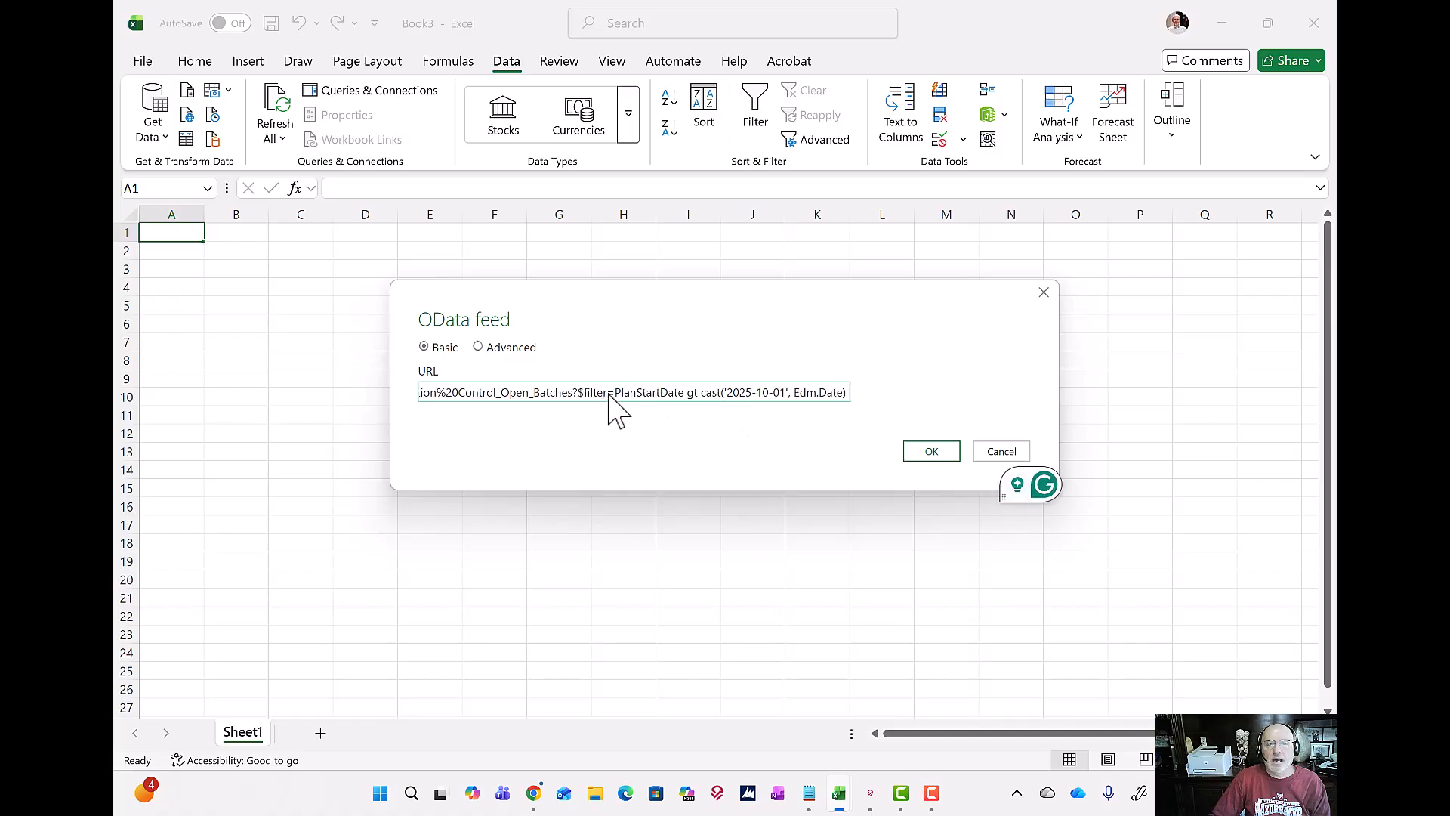
{"action": "left_click", "coordinate": [944, 453]}
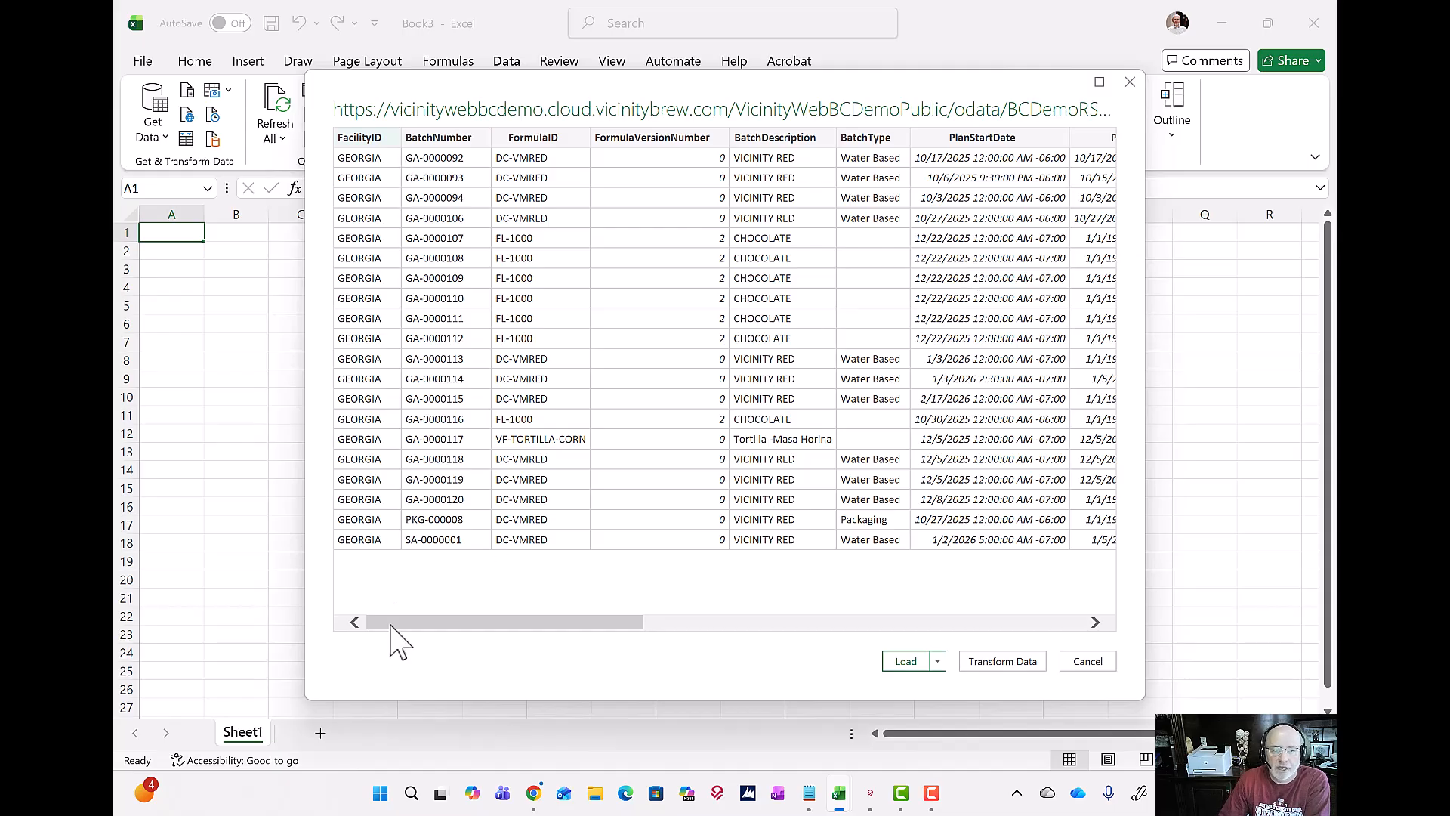
{"action": "left_click", "coordinate": [912, 663]}
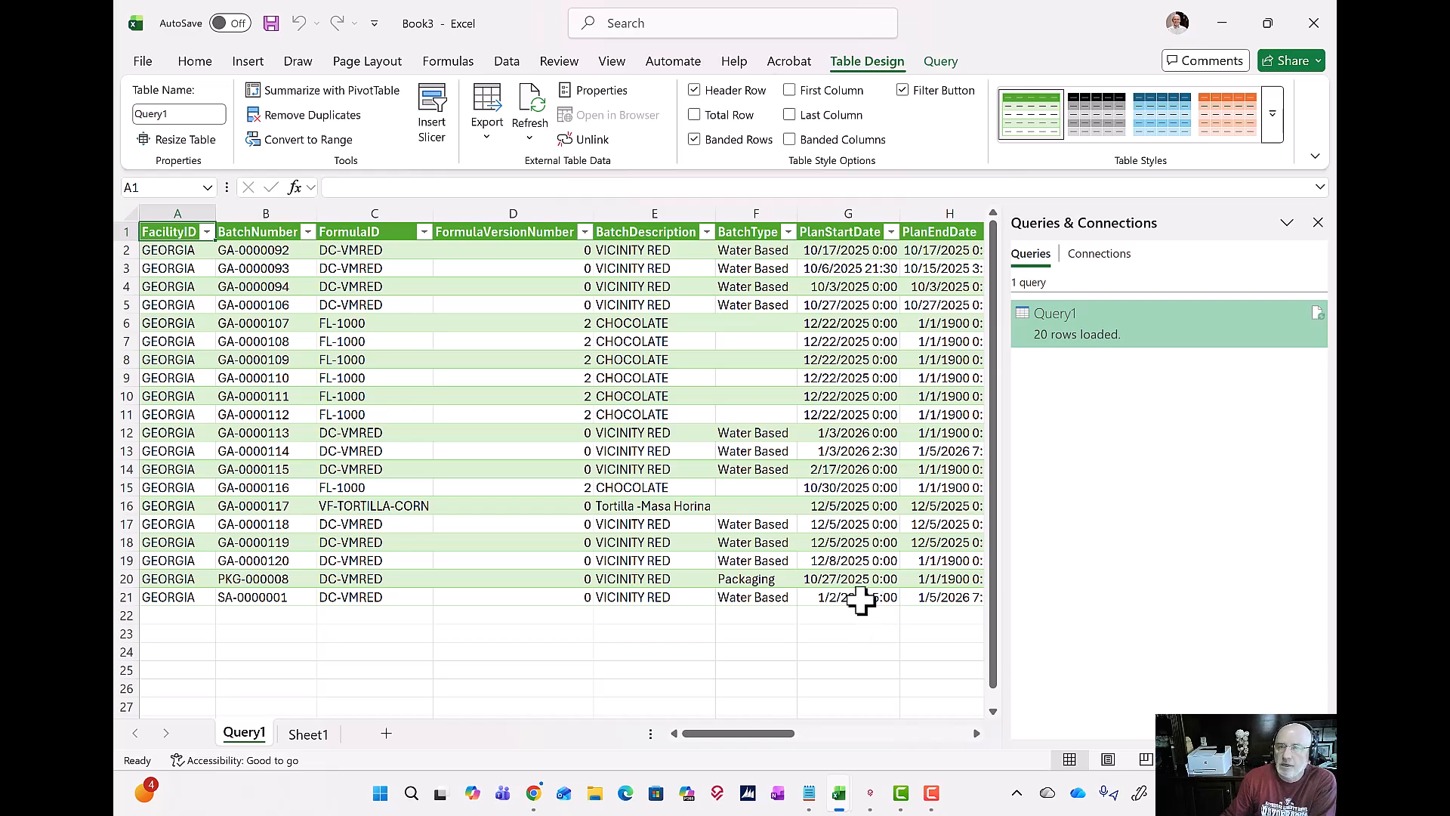
Step: Minimize the Book3 workbook and open the copied filtered OData URL in a new Chrome tab
{"action": "left_click", "coordinate": [1215, 28]}
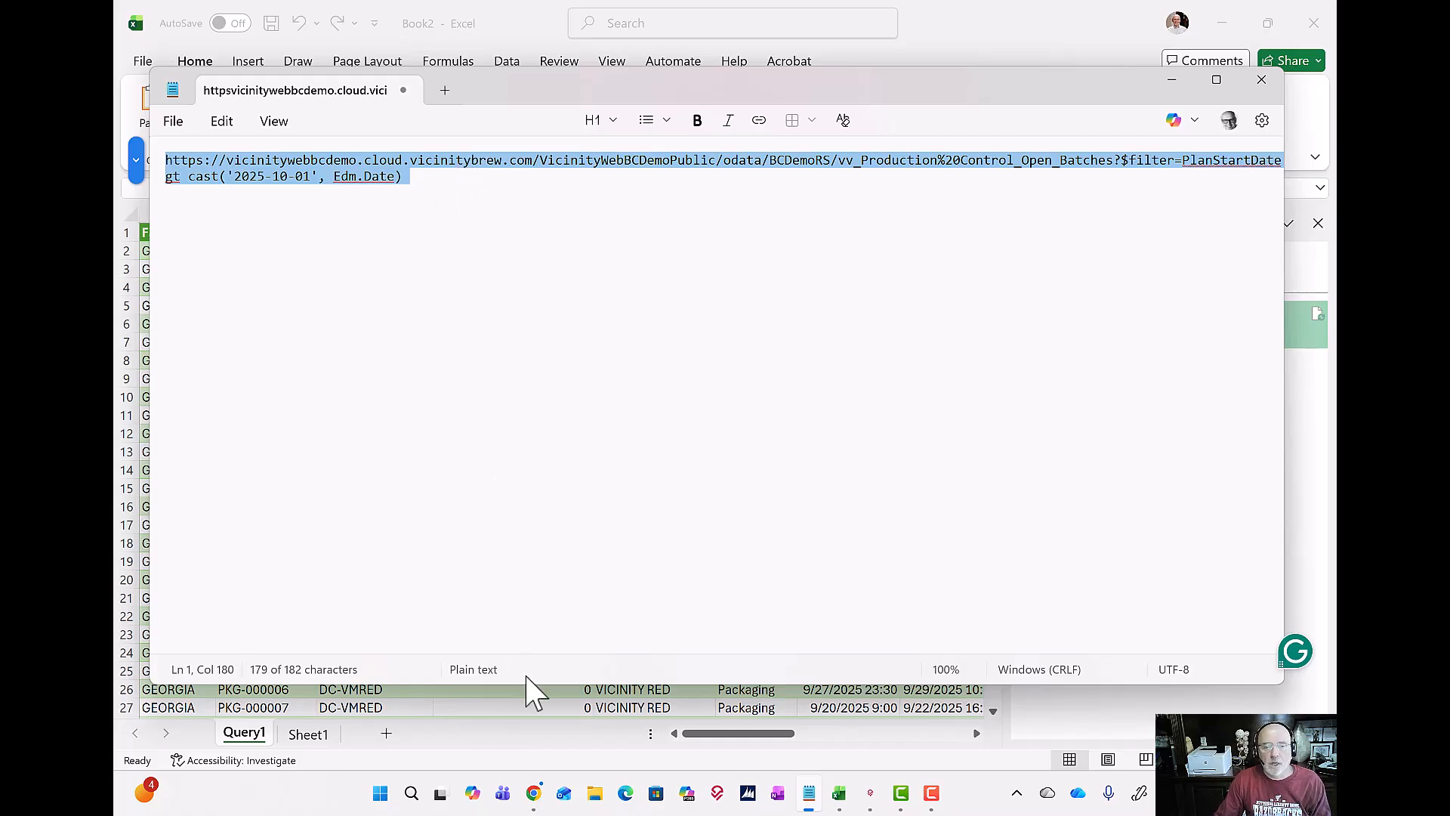
{"action": "left_click", "coordinate": [534, 794]}
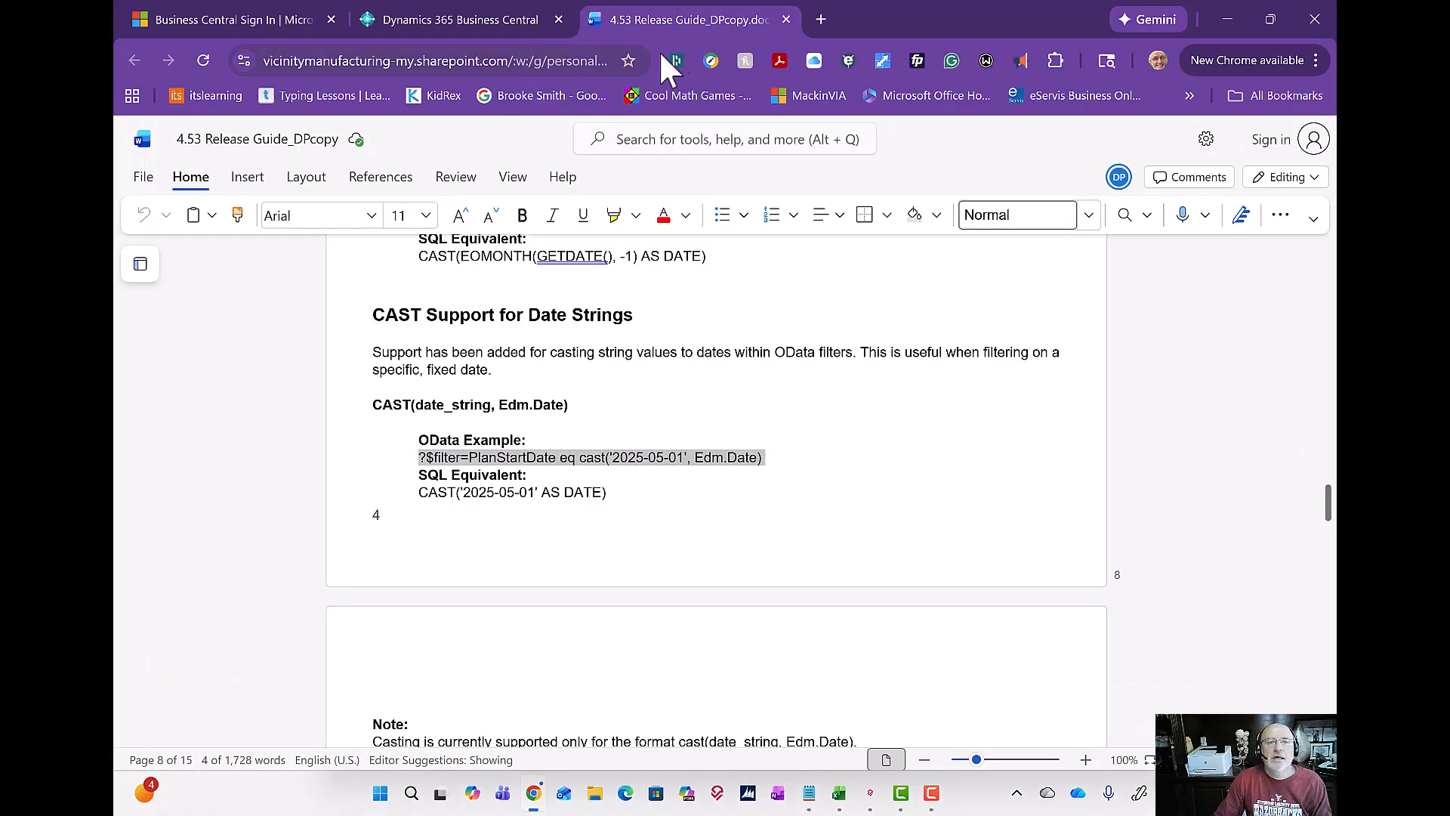
{"action": "left_click", "coordinate": [822, 20]}
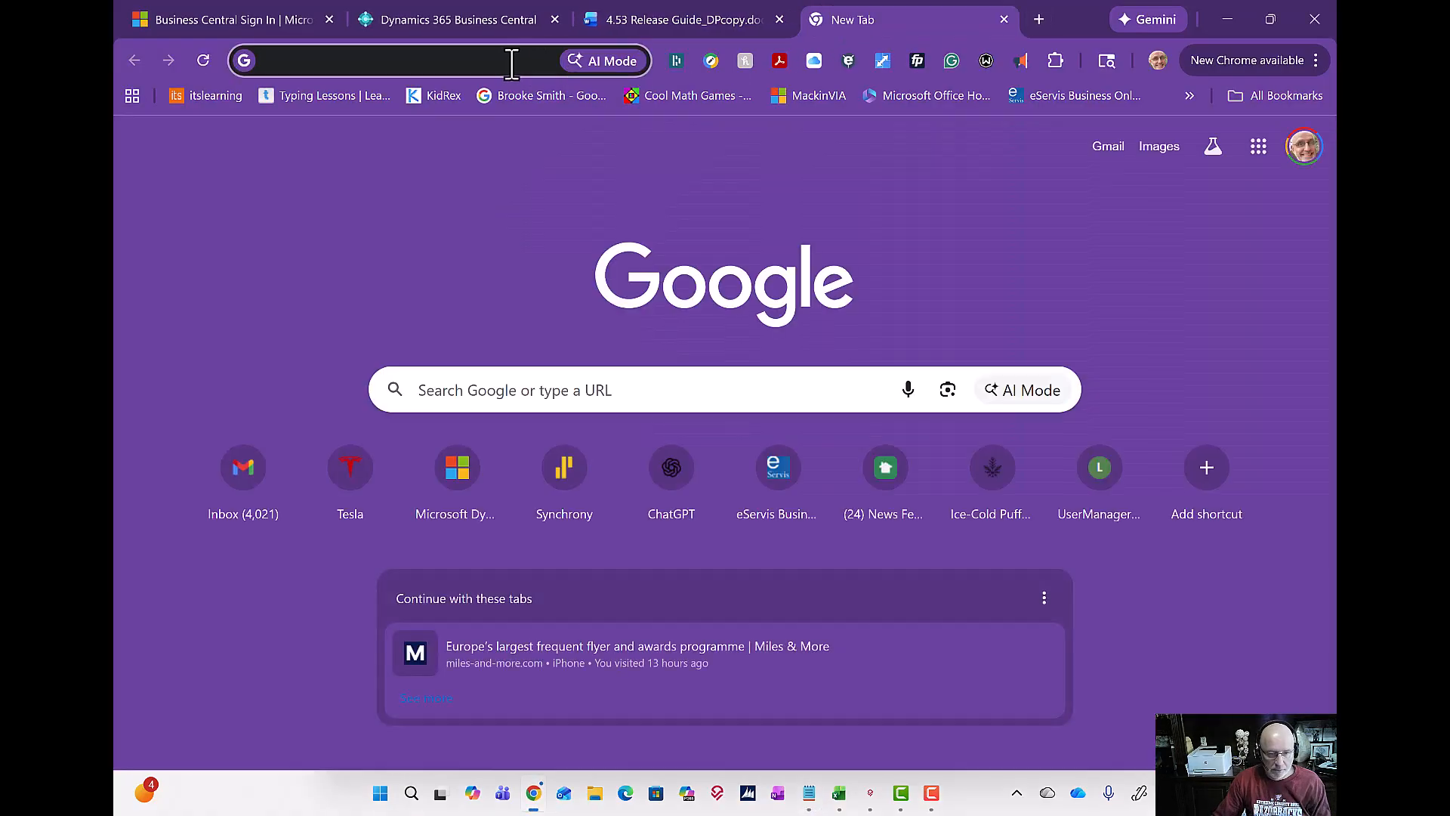
{"action": "key", "text": "ctrl+v"}
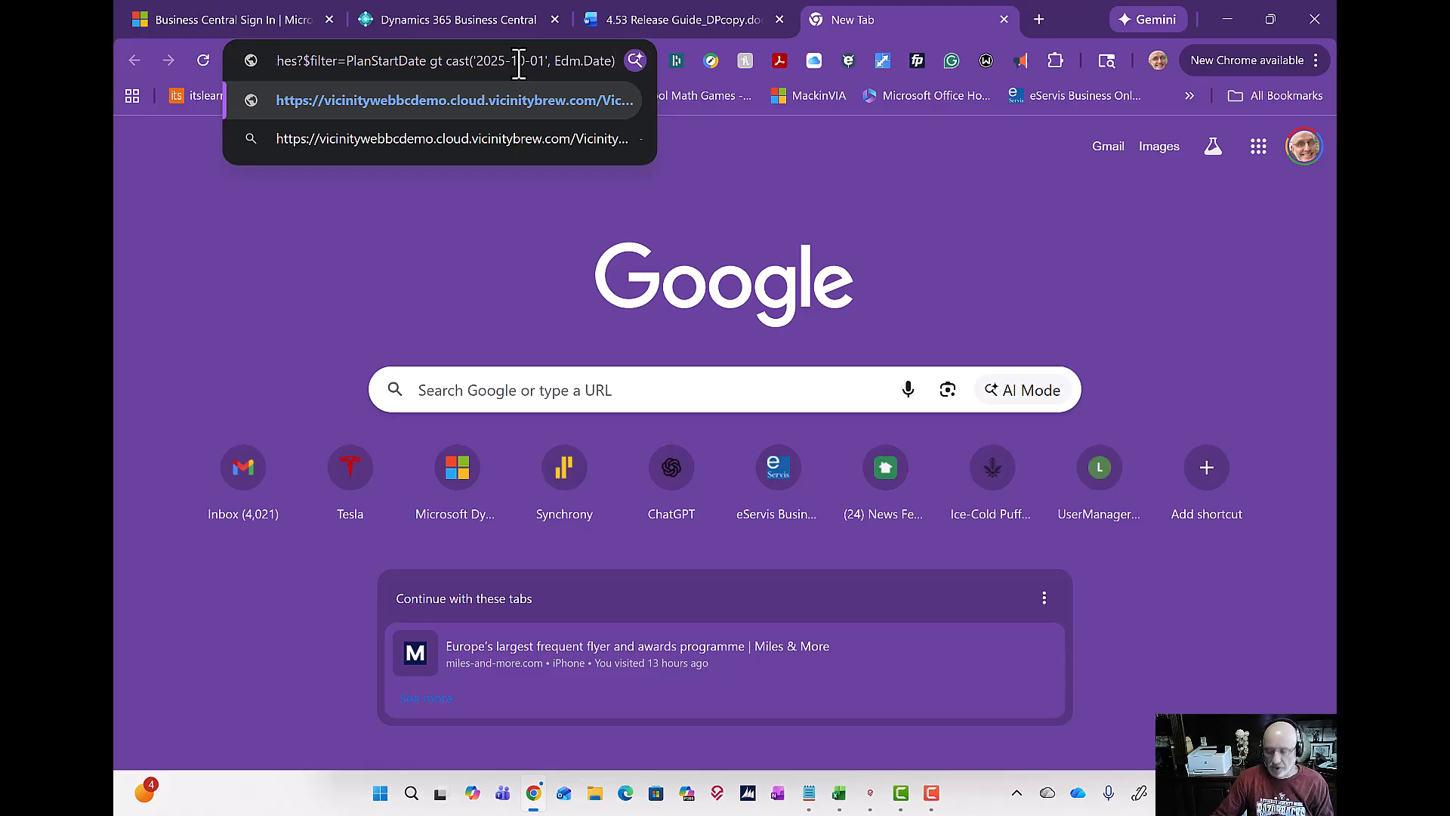
{"action": "key", "text": "Return"}
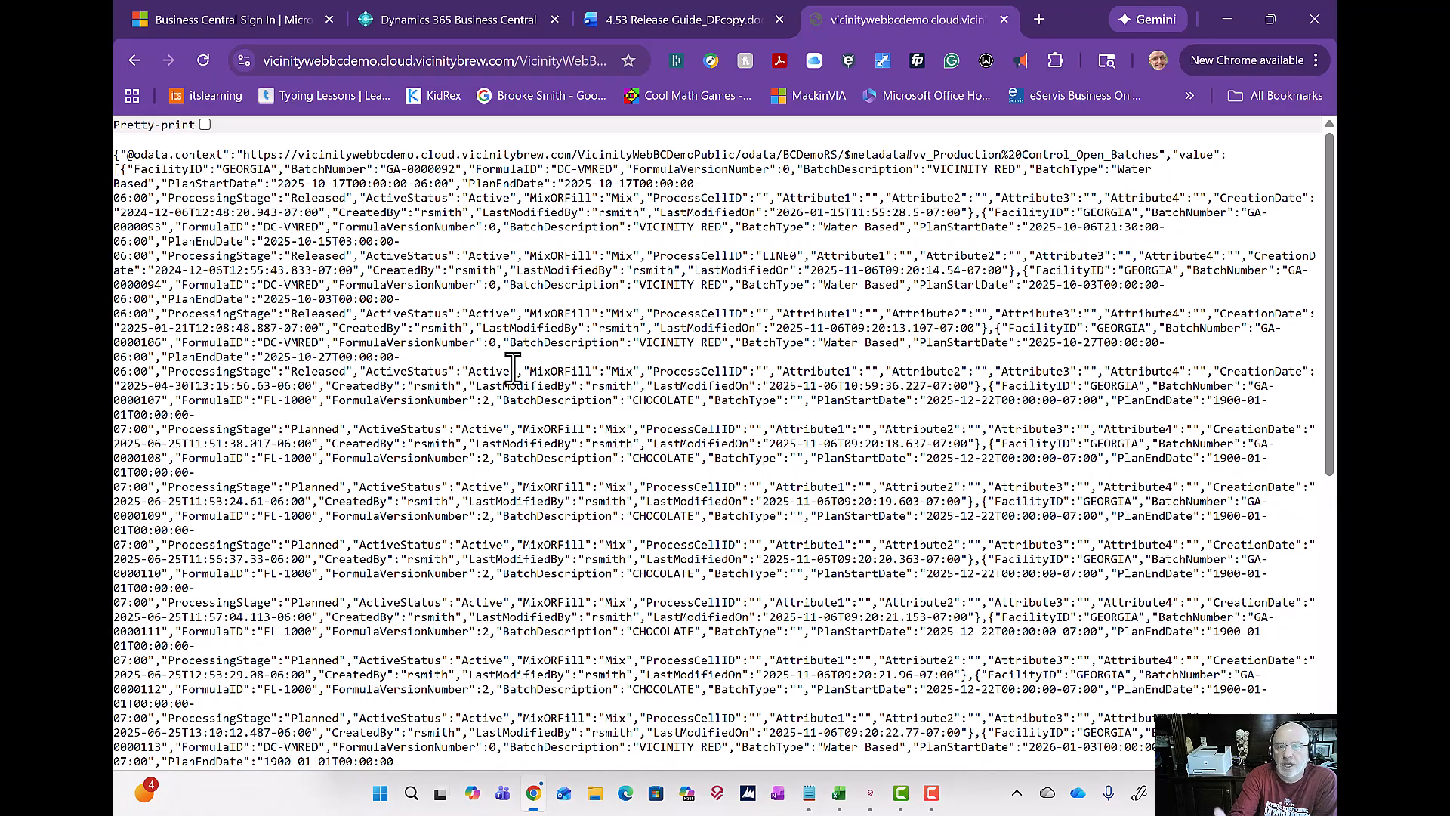
Step: Look through the JSON batch records returned by the filtered URL, then close that browser tab
{"action": "scroll", "coordinate": [555, 429], "scroll_direction": "down", "scroll_amount": 7}
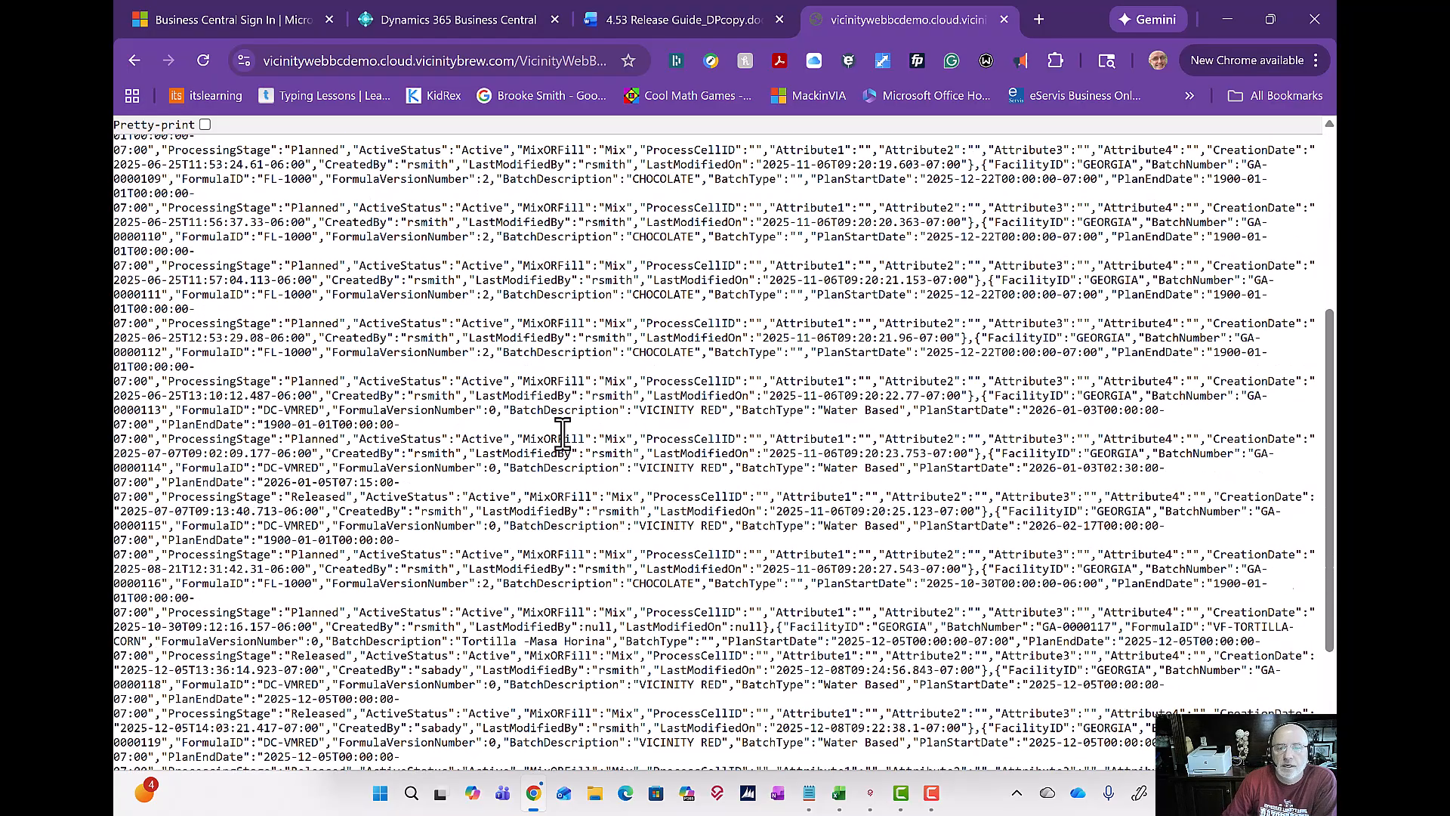
{"action": "scroll", "coordinate": [571, 449], "scroll_direction": "up", "scroll_amount": 7}
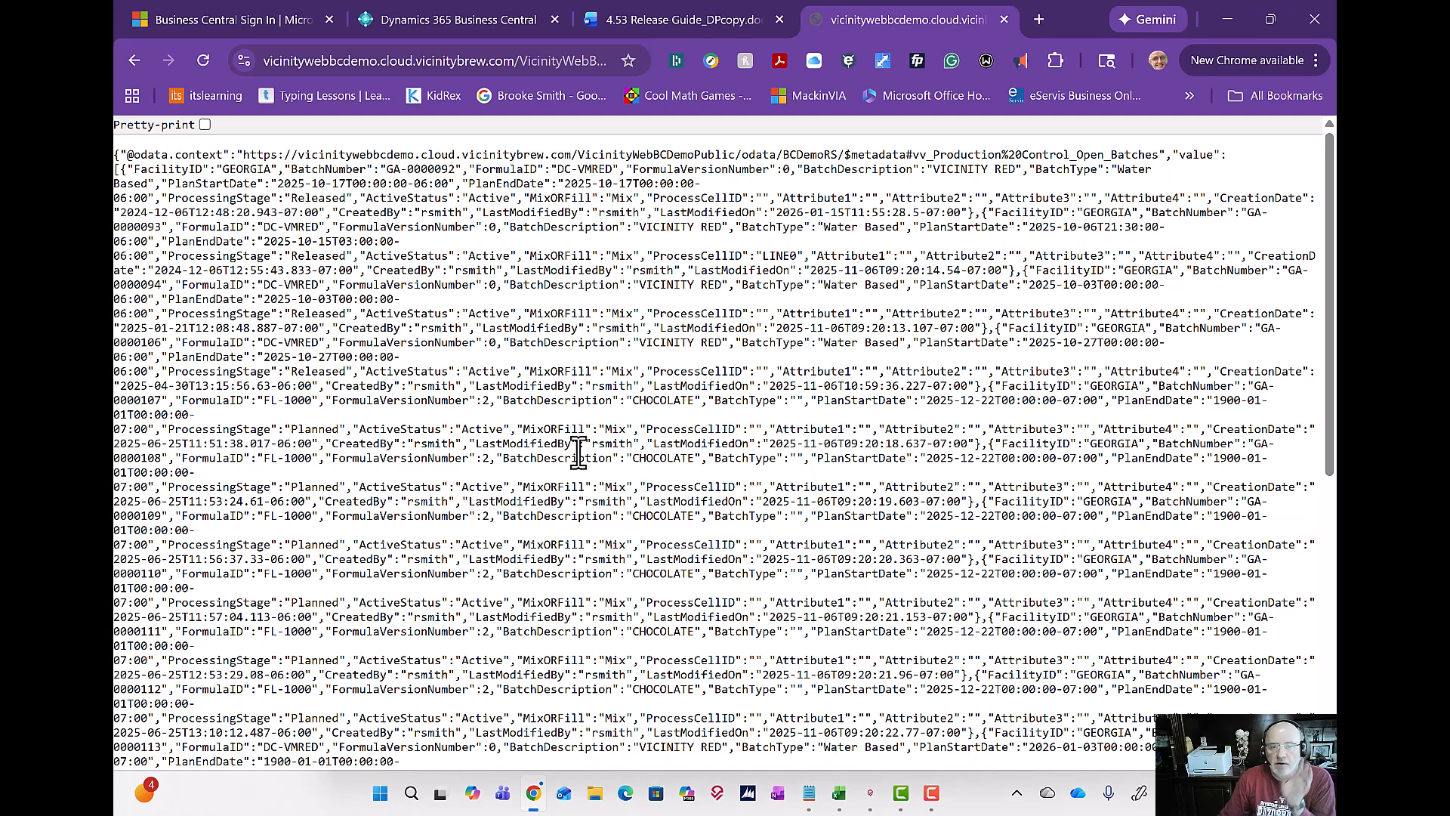
{"action": "left_click", "coordinate": [1009, 20]}
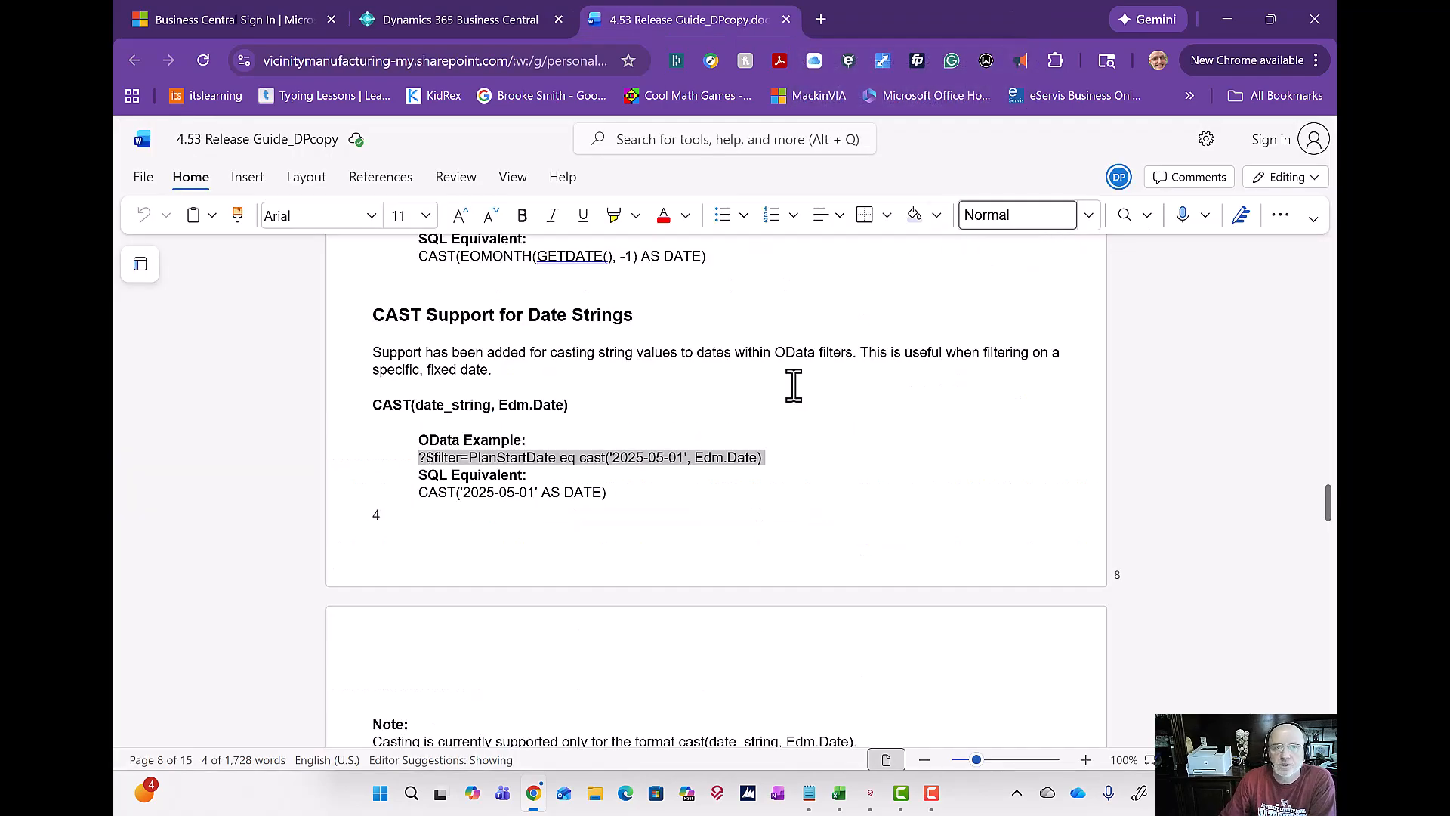
Step: Minimize Chrome, the Book2 workbook and the Notepad window to uncover the Vicinity windows
{"action": "left_click", "coordinate": [1228, 19]}
{"action": "left_click", "coordinate": [1227, 53]}
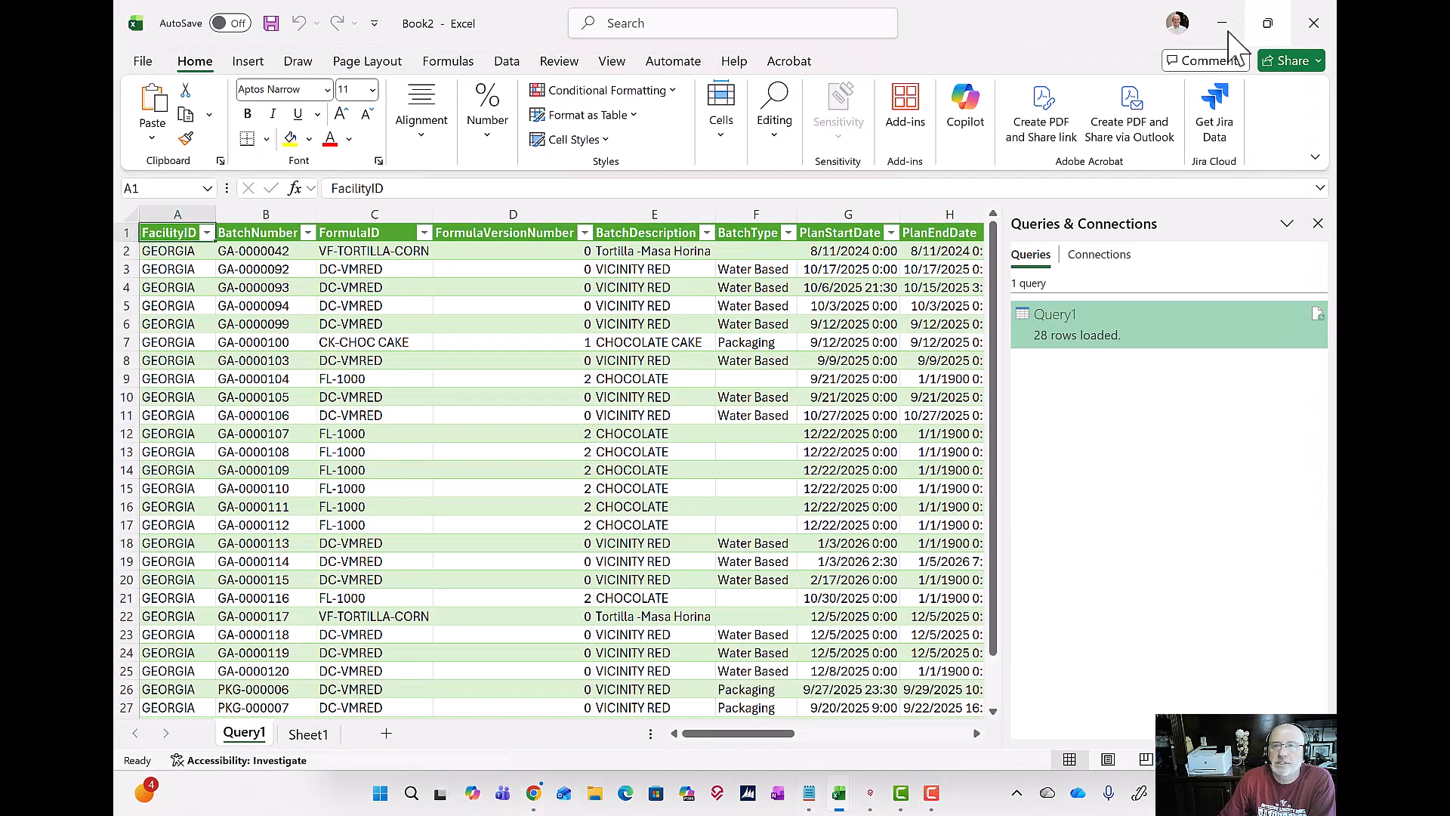
{"action": "left_click", "coordinate": [1222, 23]}
{"action": "left_click", "coordinate": [1175, 81]}
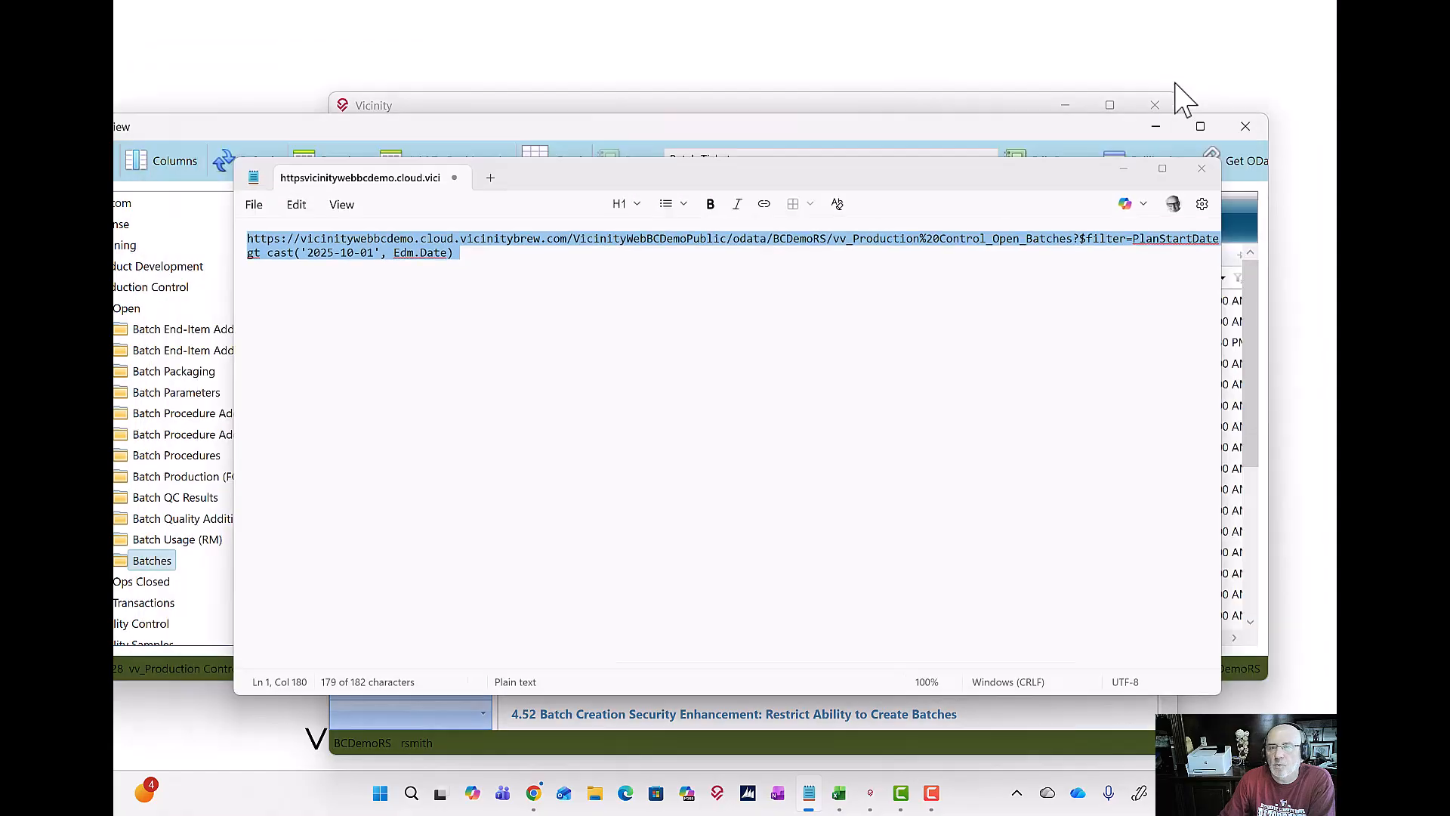
Step: Bring the VicinityView window forward, close it, and minimize the main Vicinity window
{"action": "left_click_drag", "start_coordinate": [1020, 126], "coordinate": [1052, 80]}
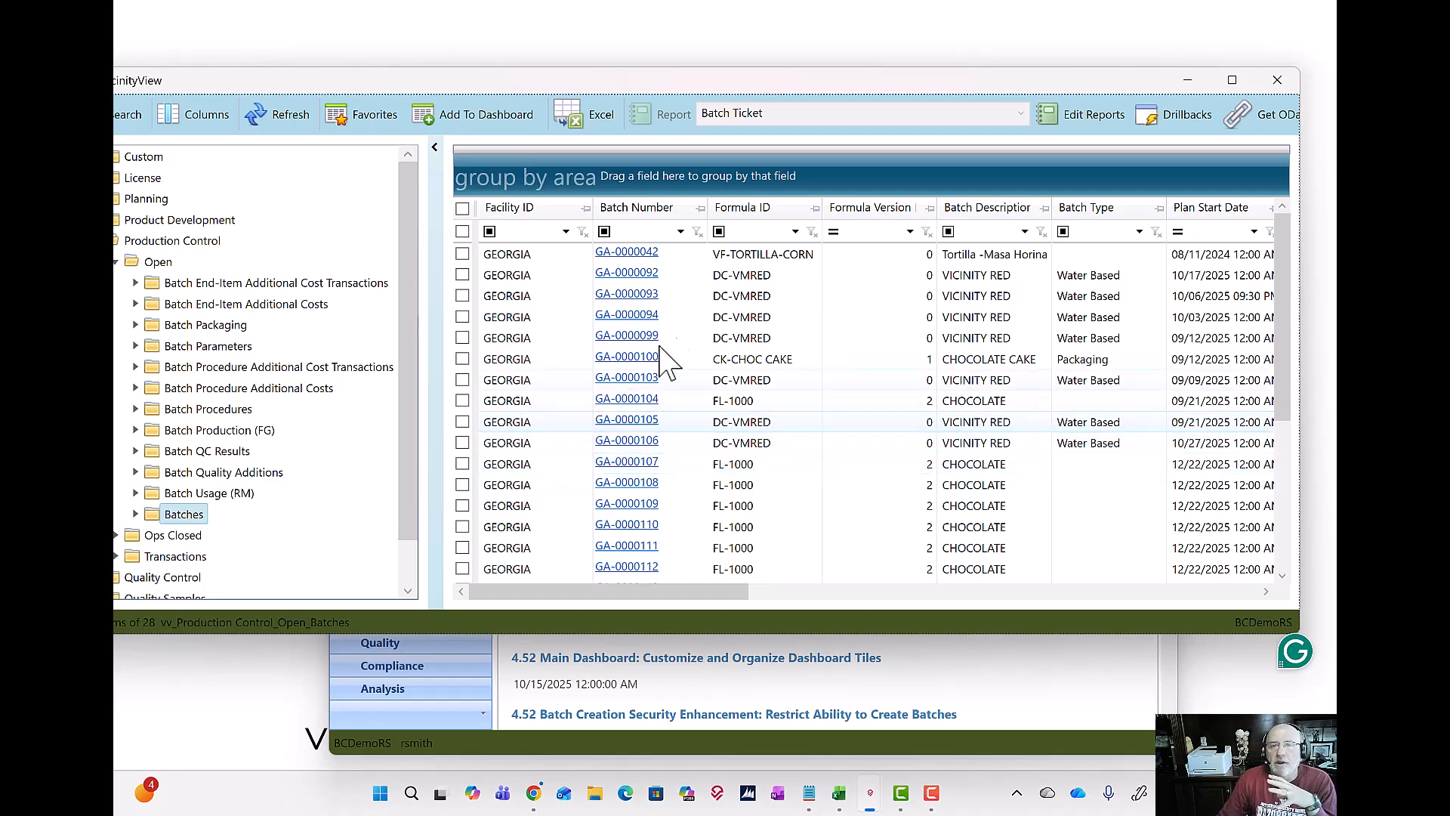
{"action": "left_click", "coordinate": [1276, 80]}
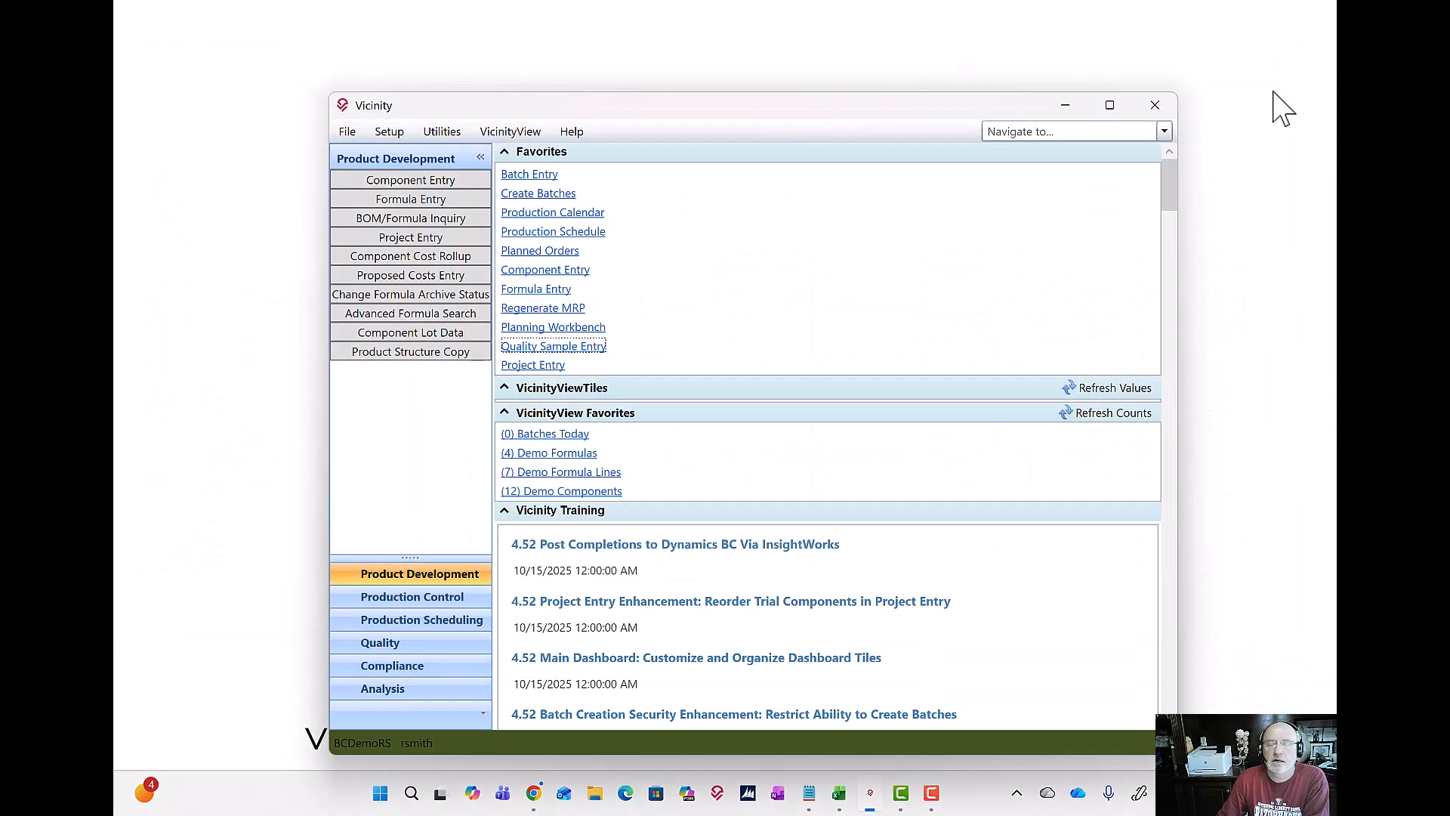
{"action": "left_click", "coordinate": [1076, 106]}
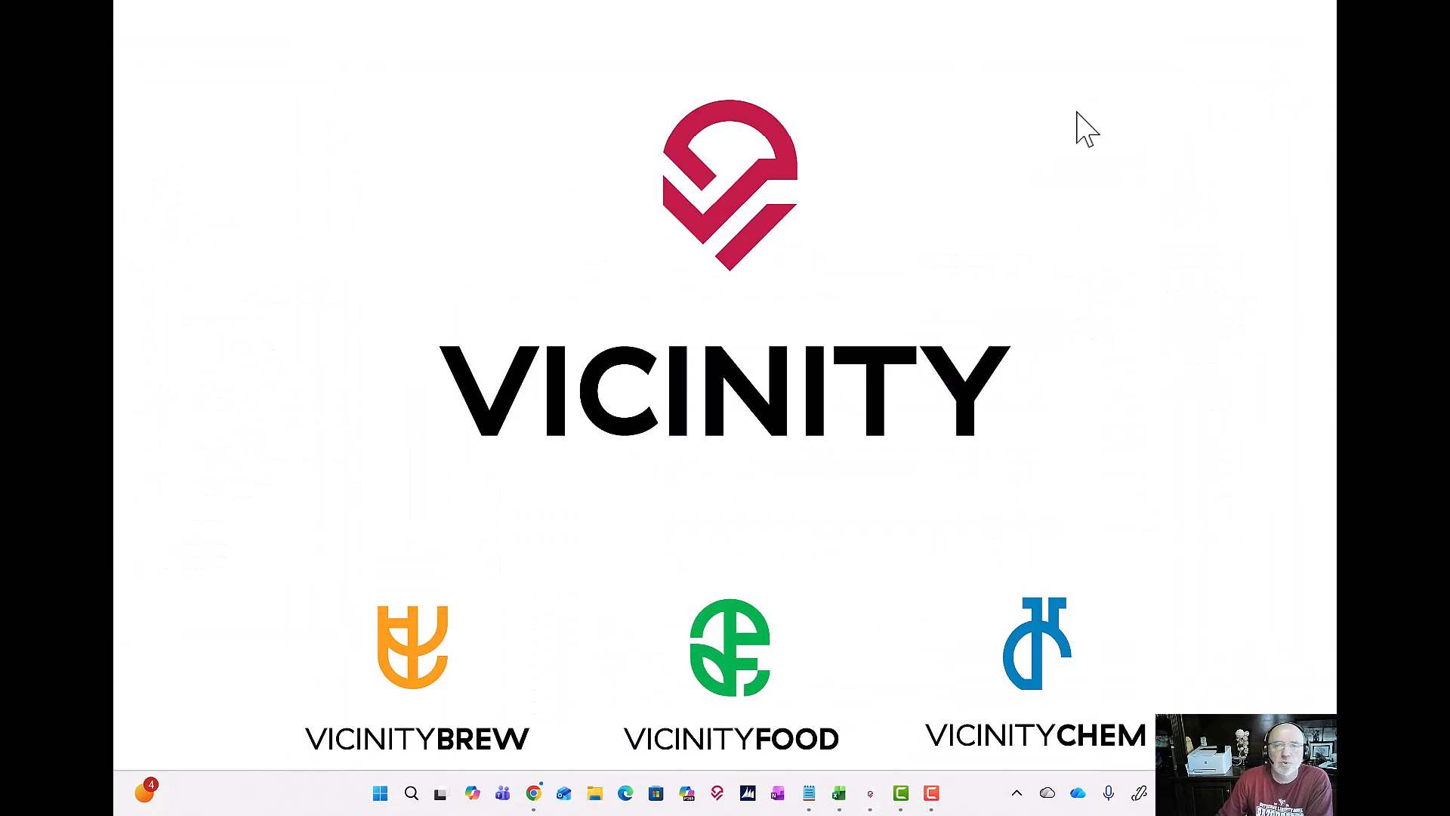